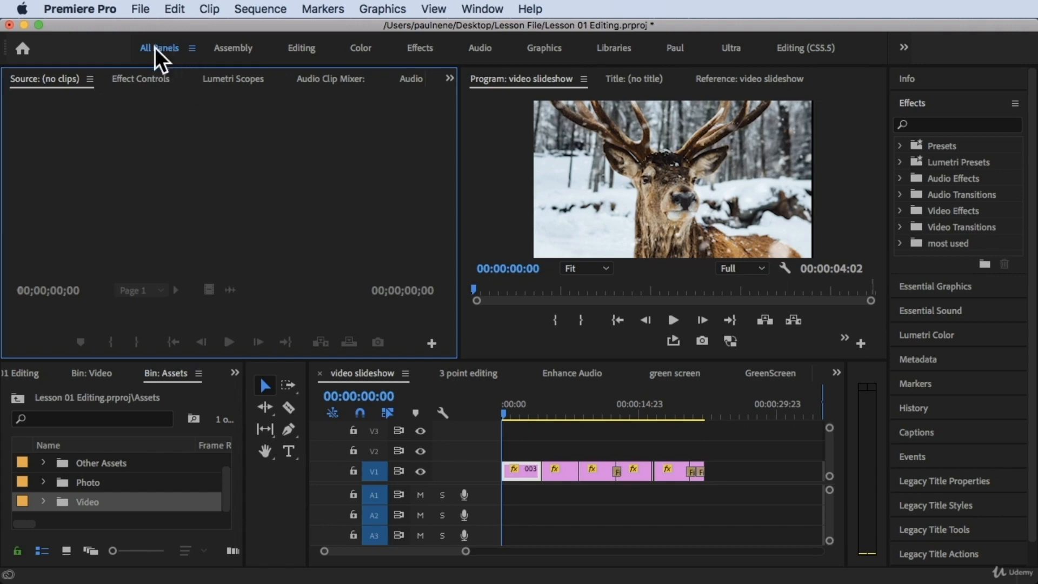
Load the All Panels workspace.
left_click(485, 9)
mouse_move(501, 29)
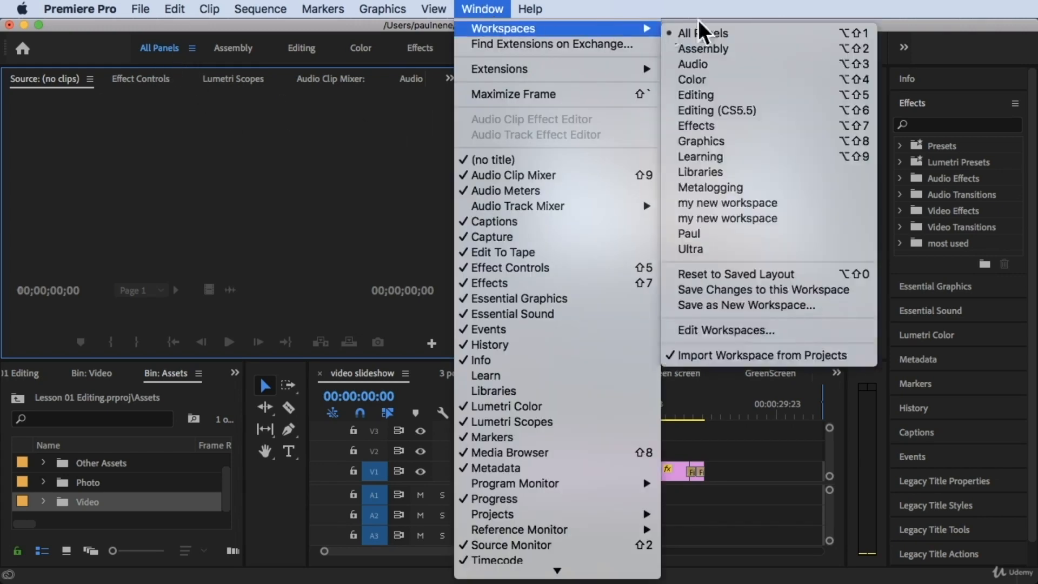
left_click(714, 32)
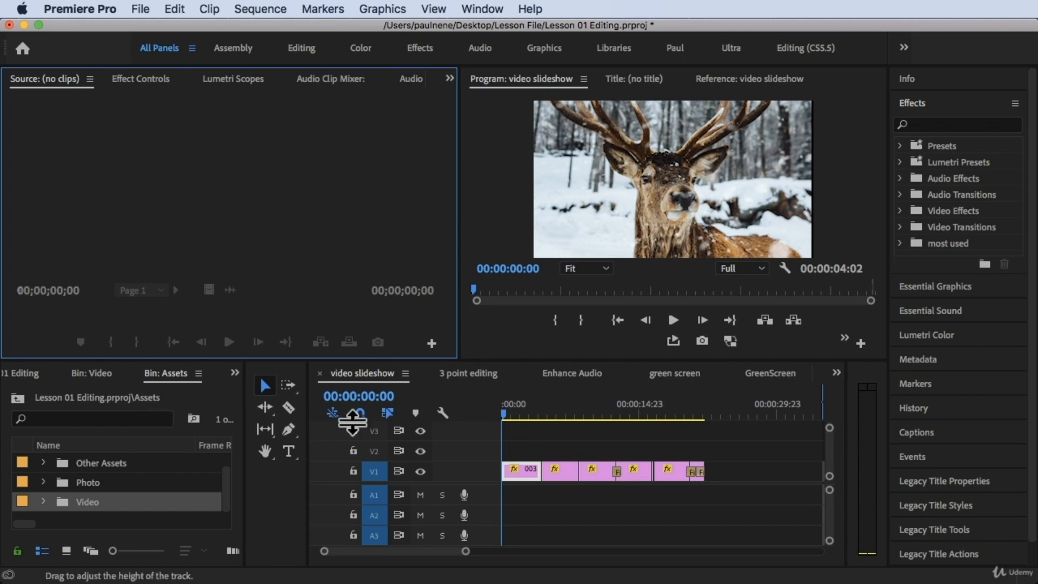
Maximize the Assets bin in Freeform view, and open its Video bin in Freeform view as well.
left_click(94, 554)
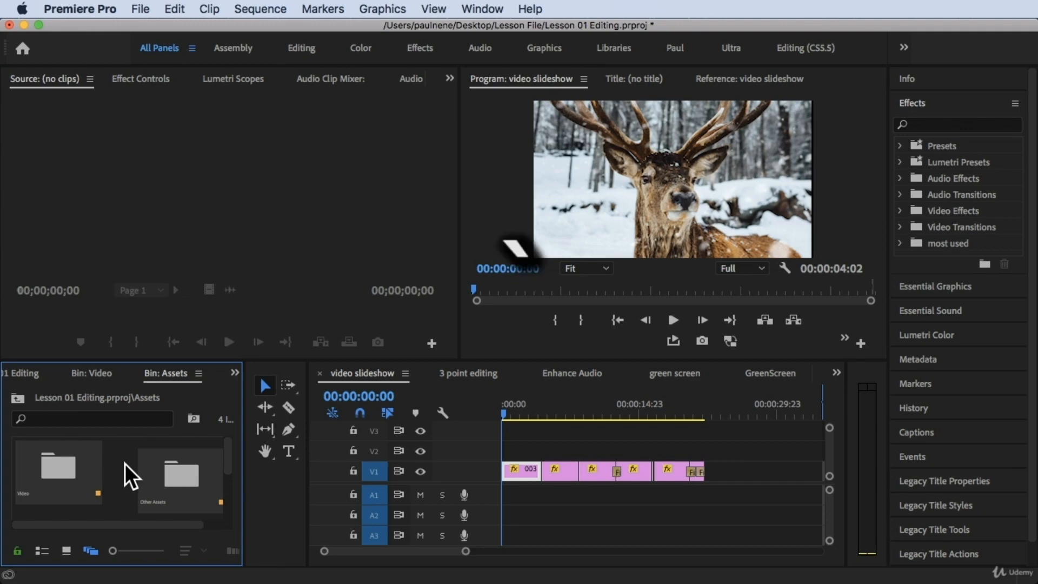
key("grave")
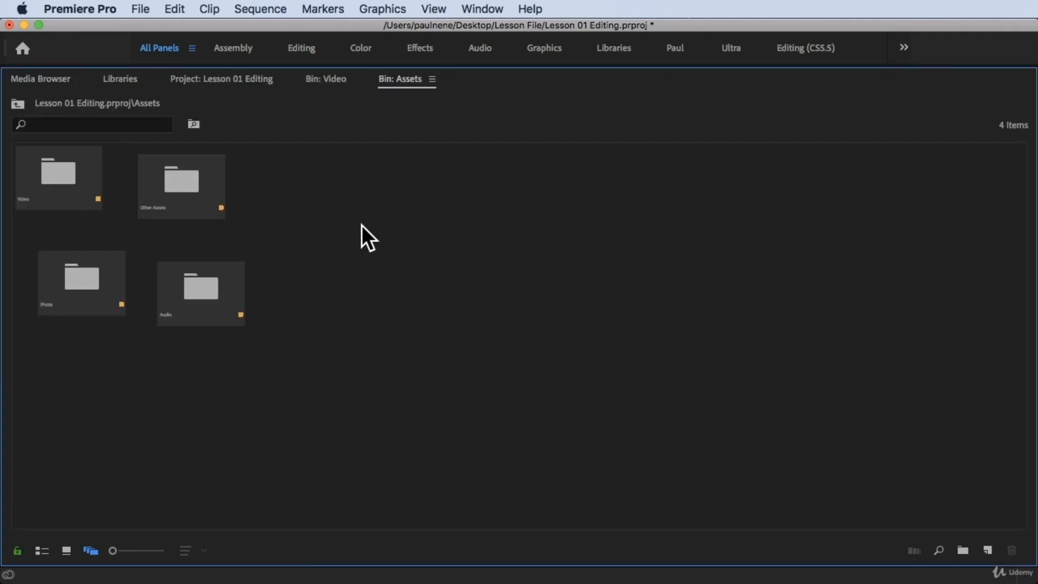
double_click(75, 182)
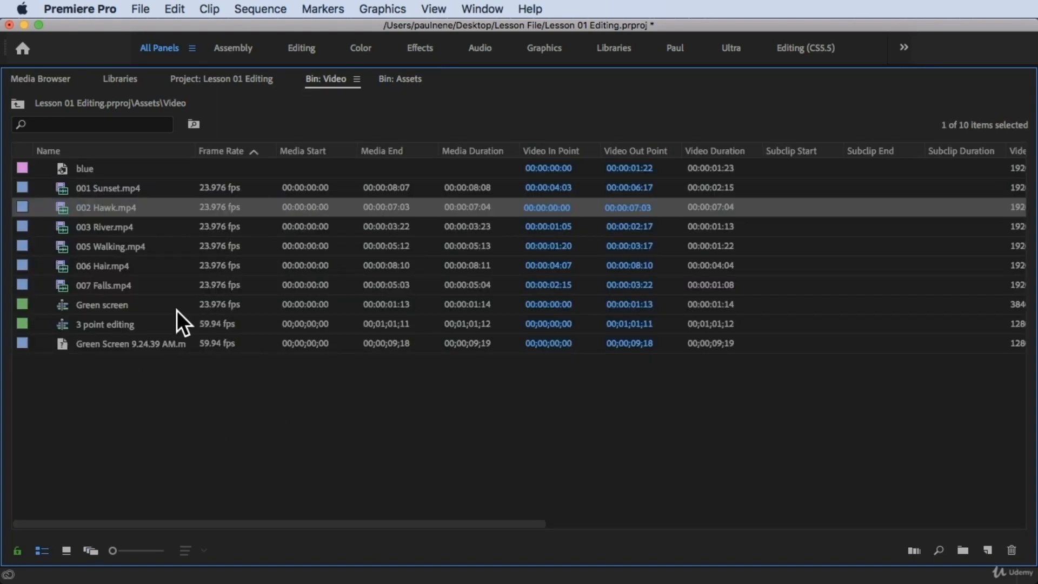
left_click(88, 551)
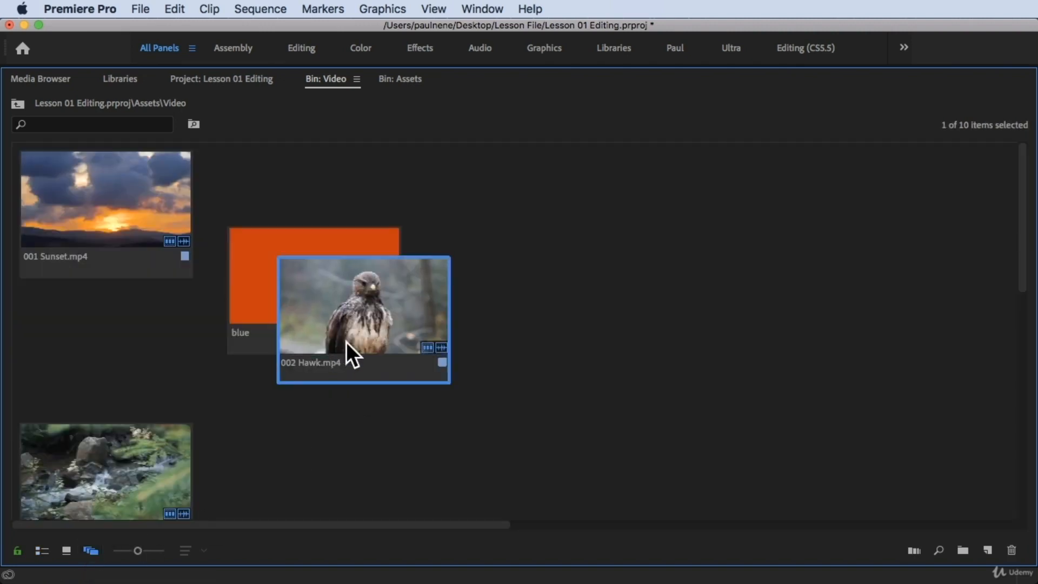
Separate the overlapping clips by moving 002 Hawk.mp4 below 001 Sunset.mp4 and lowering blue slightly, with thumbnails at the smallest size.
left_click_drag(348, 355, 102, 381)
left_click_drag(366, 246, 373, 280)
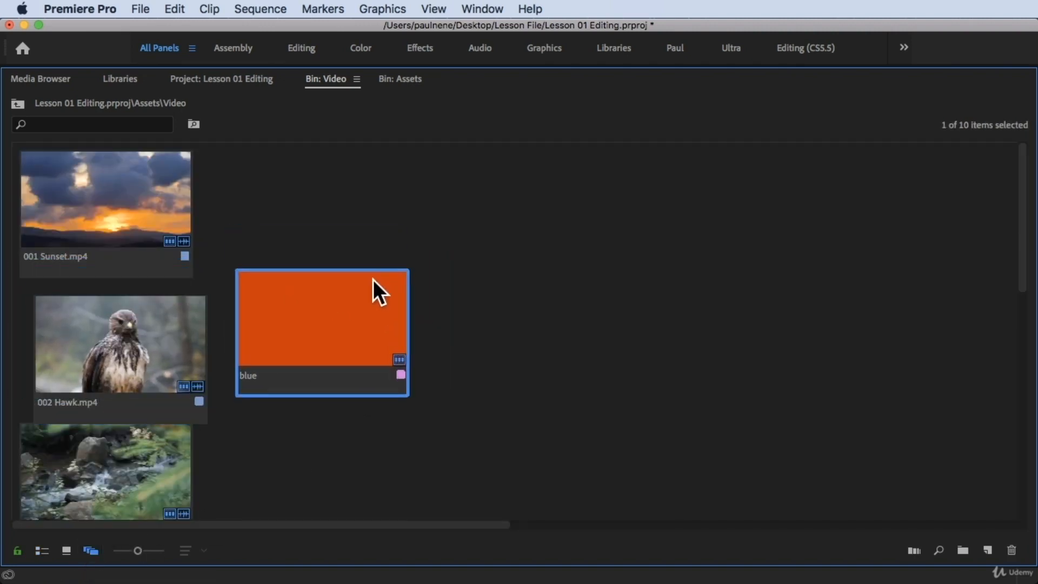
left_click_drag(140, 550, 102, 548)
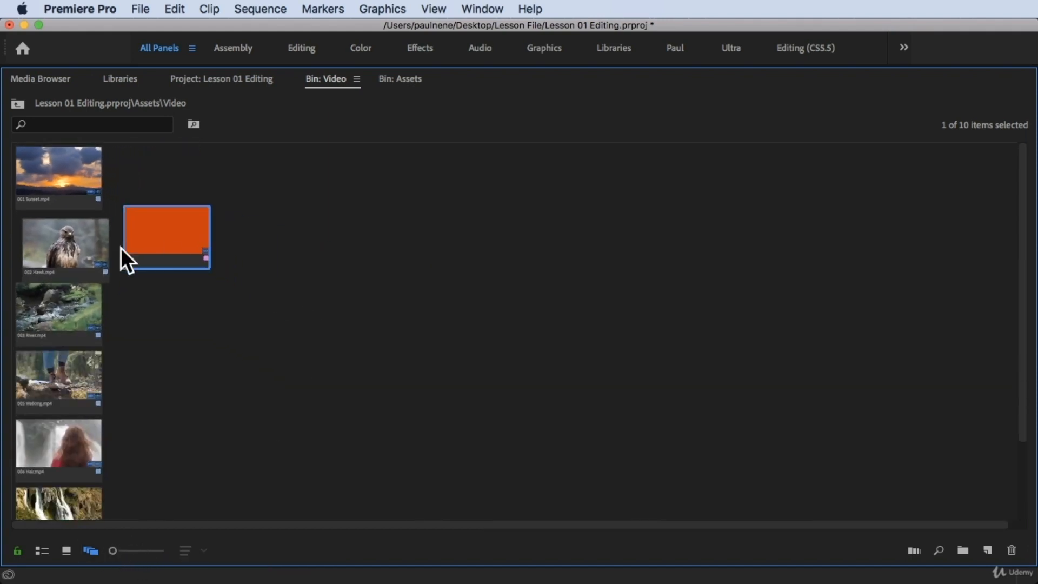
Reposition the blue clip in the bin's open area and stack 001 Sunset.mp4 over its lower part.
left_click(224, 293)
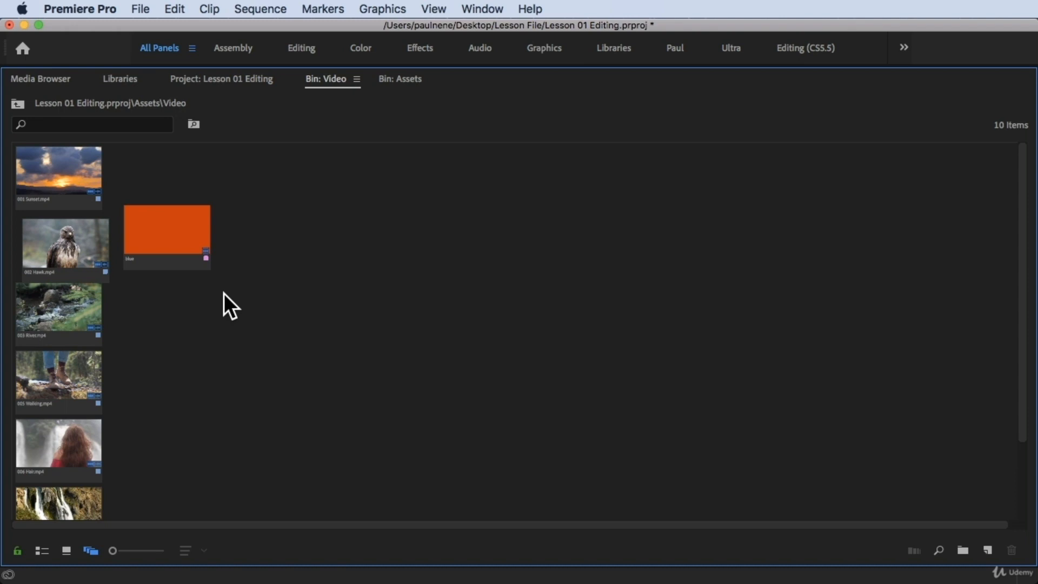
left_click(170, 254)
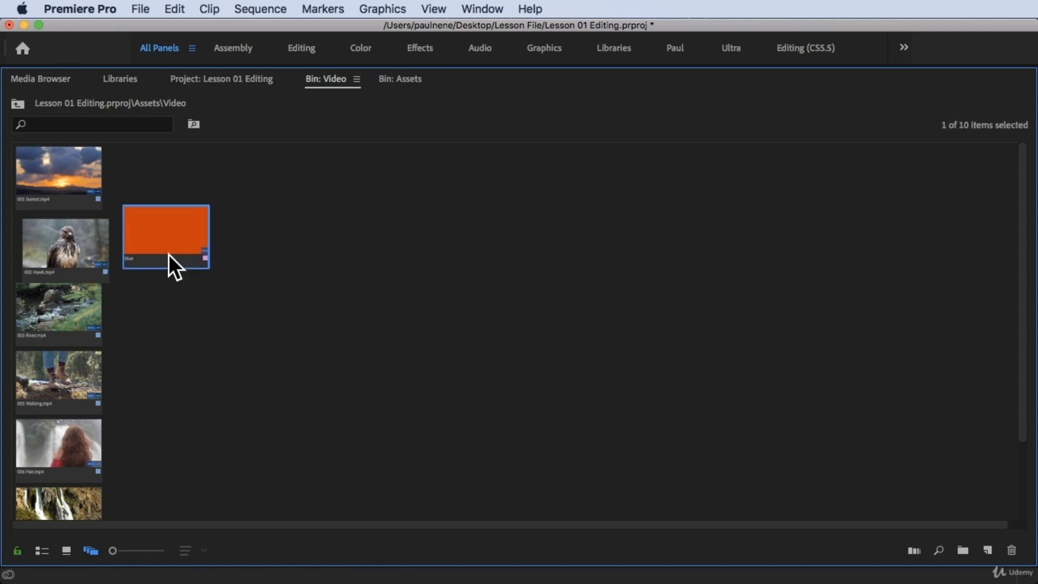
left_click_drag(169, 254, 341, 254)
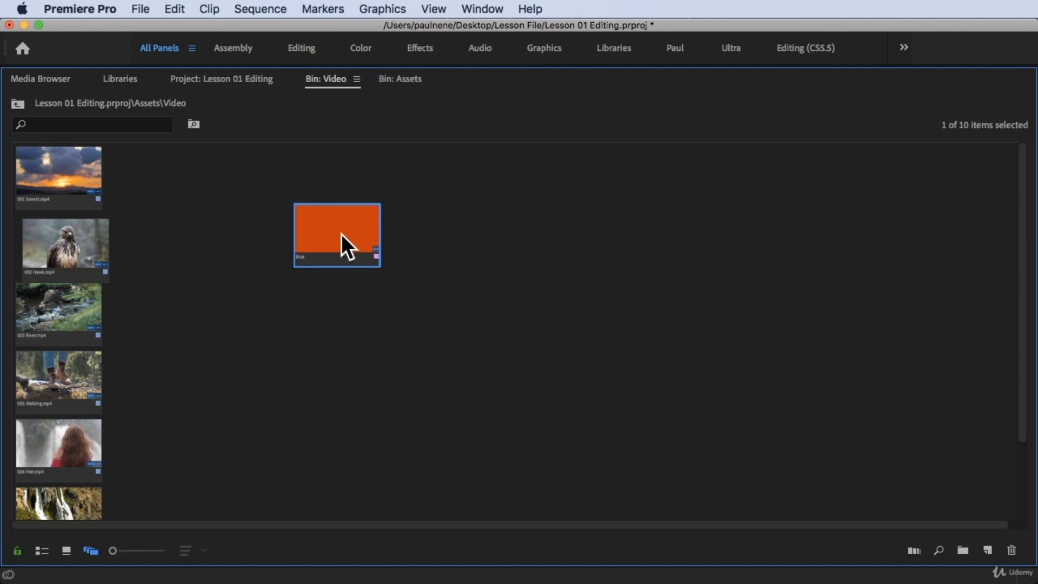
left_click_drag(341, 234, 217, 206)
left_click_drag(46, 183, 186, 251)
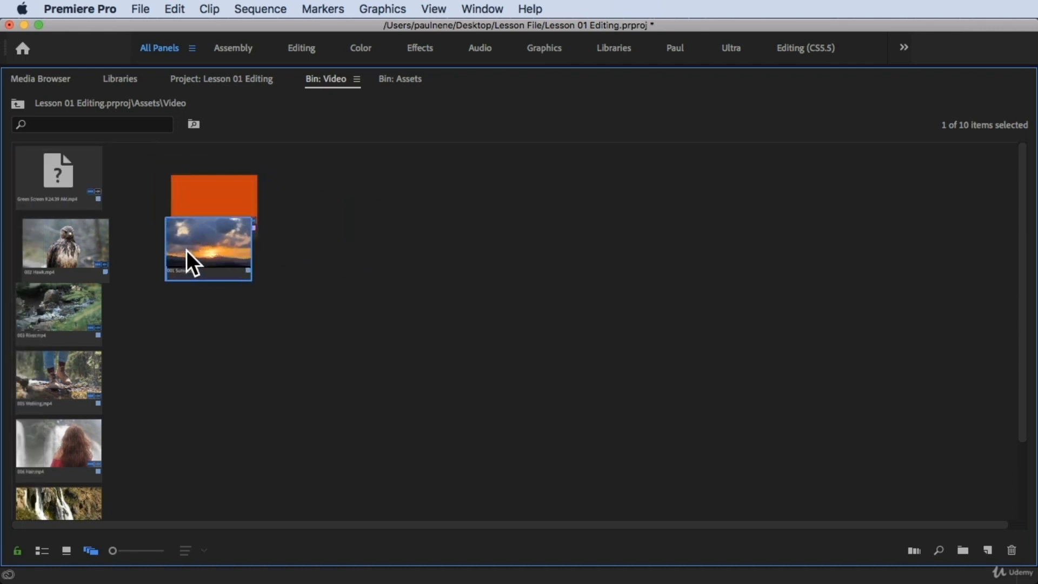
Move 002 Hawk.mp4 and 003 River.mp4 into the open area, and shift the blue and sunset stack closer to the first column.
left_click_drag(47, 261, 348, 213)
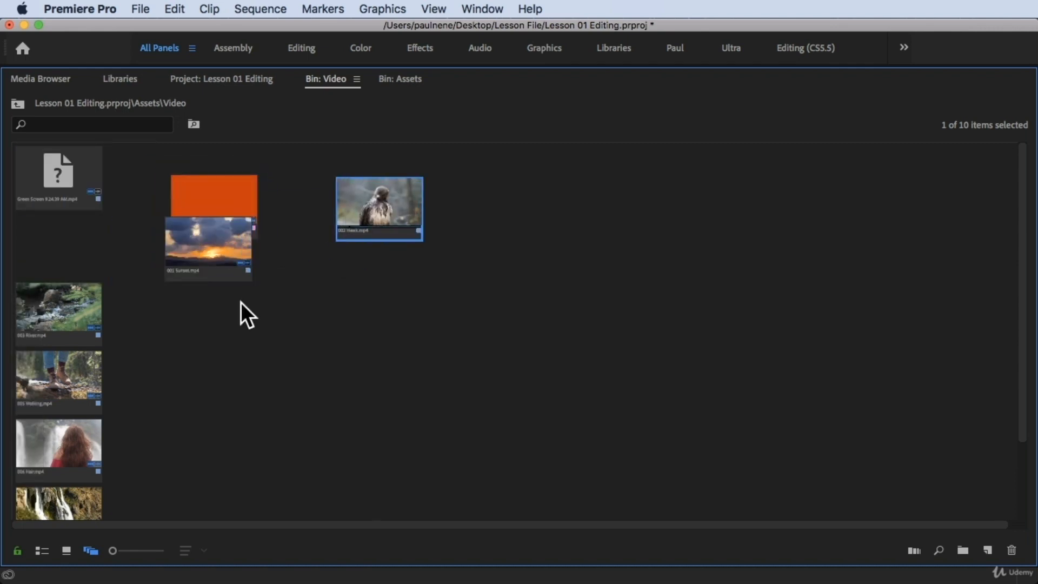
left_click_drag(106, 327, 423, 341)
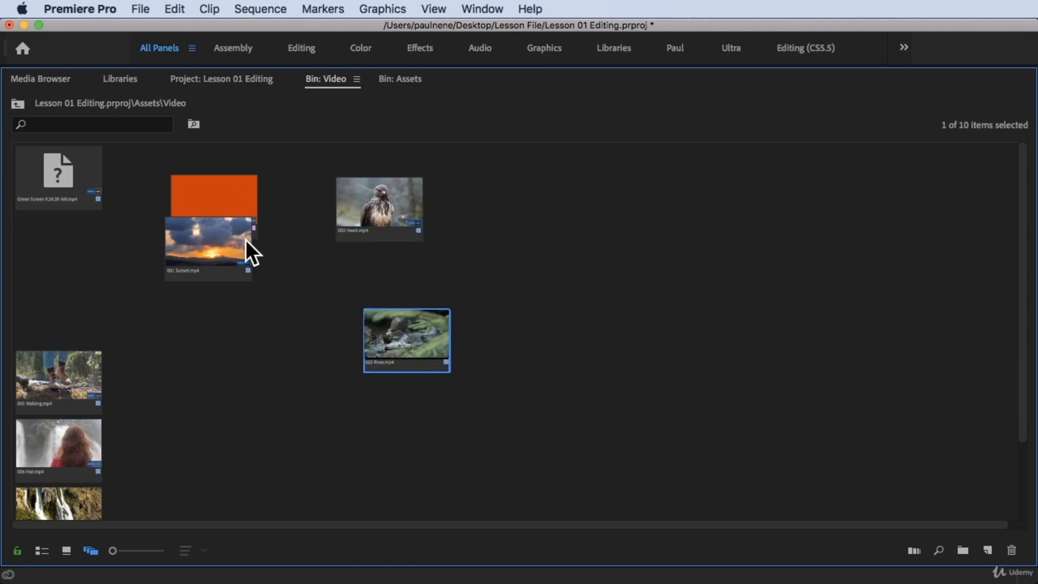
left_click(231, 187)
left_click_drag(230, 187, 190, 180)
left_click_drag(236, 246, 201, 243)
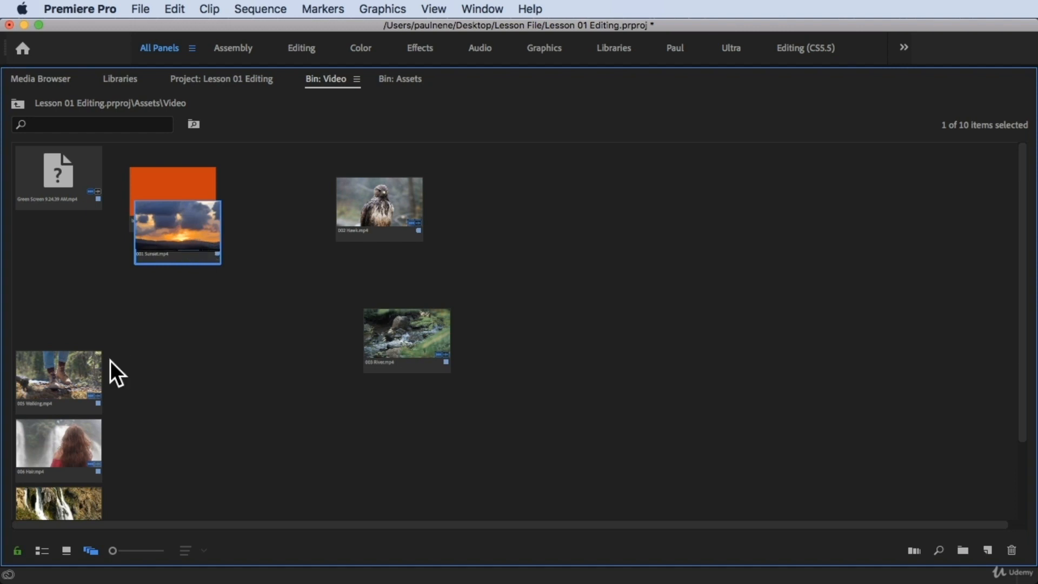
Group 005 Walking.mp4 with 002 Hawk.mp4, and 006 Hair.mp4 with 003 River.mp4, as two separate overlapping stacks.
left_click_drag(57, 398, 324, 266)
left_click_drag(386, 185, 364, 184)
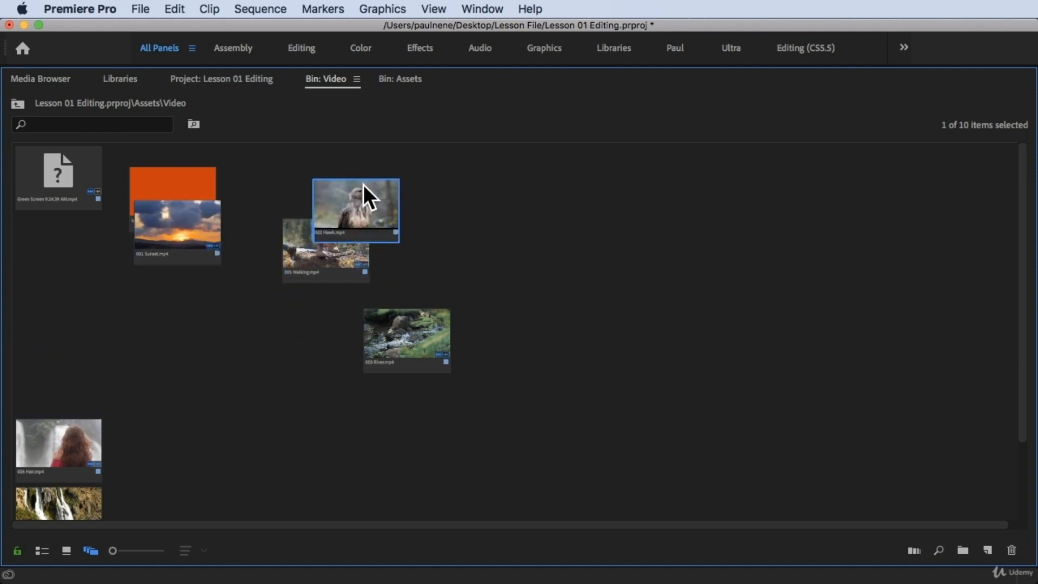
left_click_drag(83, 439, 541, 199)
left_click_drag(428, 346, 539, 270)
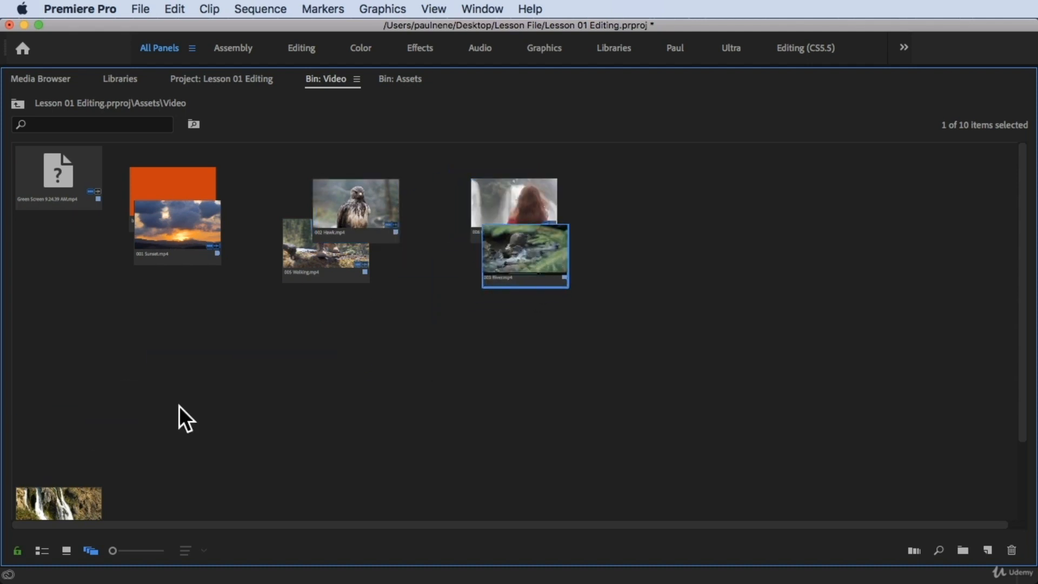
Stack 007 Falls.mp4, Green screen and 3 point editing into a fourth overlapping group beside the river stack.
left_click_drag(20, 491, 648, 219)
scroll(524, 346, "down", 3)
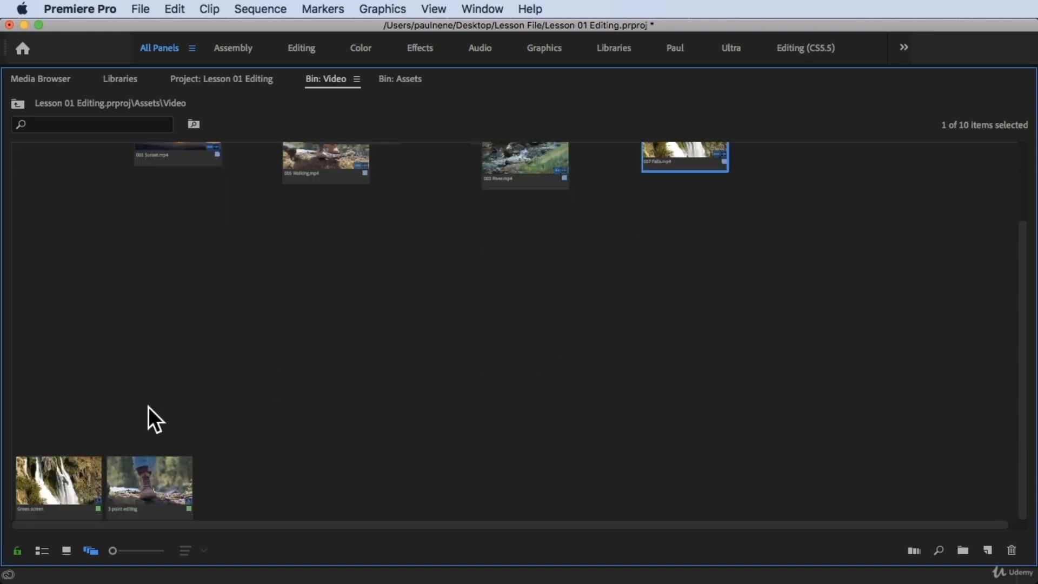
left_click_drag(77, 425, 721, 295)
scroll(720, 295, "up", 3)
left_click_drag(708, 376, 725, 301)
left_click(759, 327)
left_click(765, 280)
left_click(684, 187)
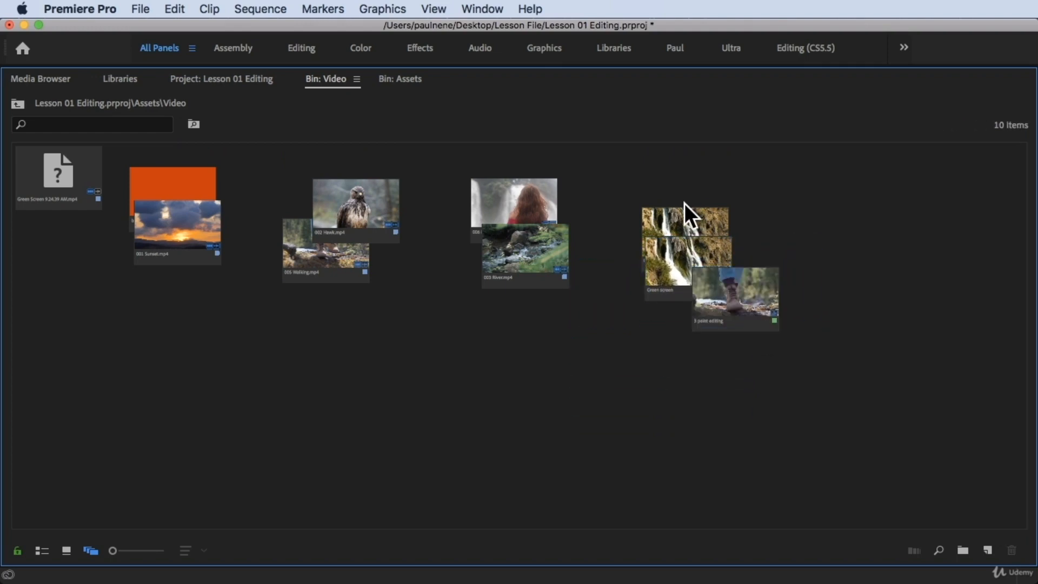
left_click_drag(685, 204, 683, 191)
left_click(652, 345)
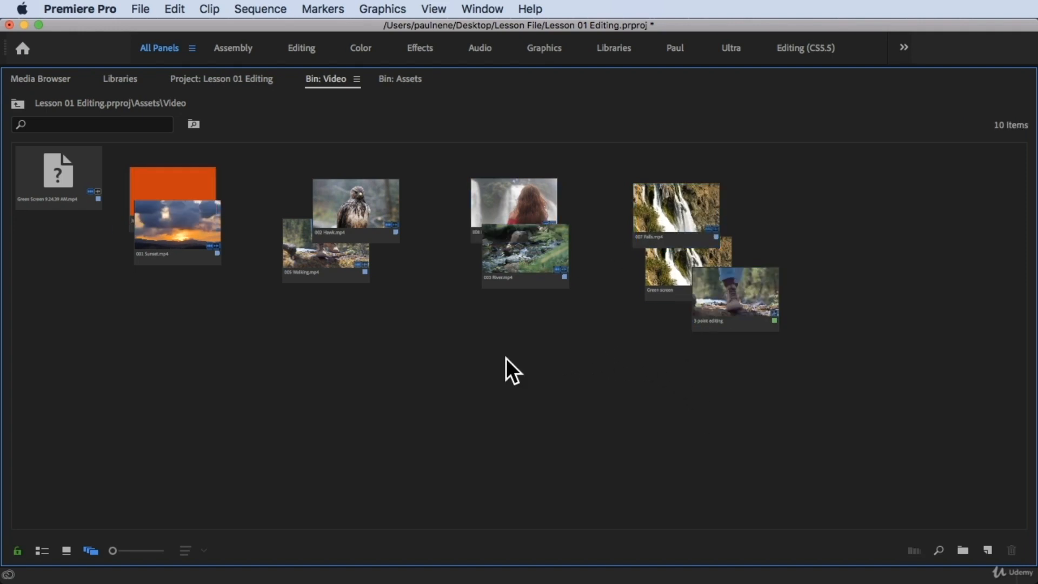
Enlarge the thumbnails slightly and delete the offline Green Screen 9.24.39 AM.mp4 clip along with its sequence references.
left_click_drag(113, 550, 122, 554)
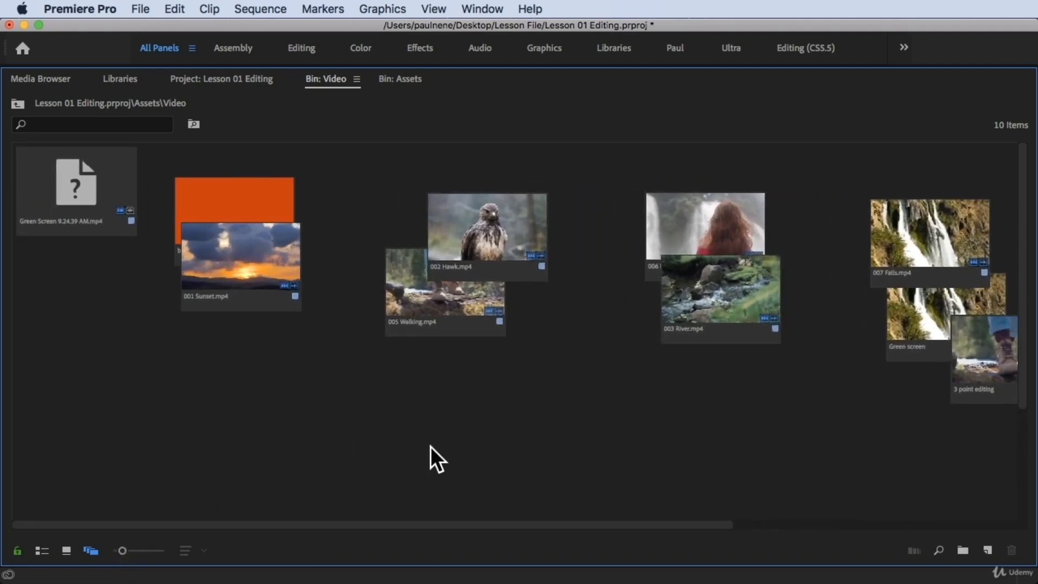
left_click(122, 224)
left_click_drag(68, 176, 66, 240)
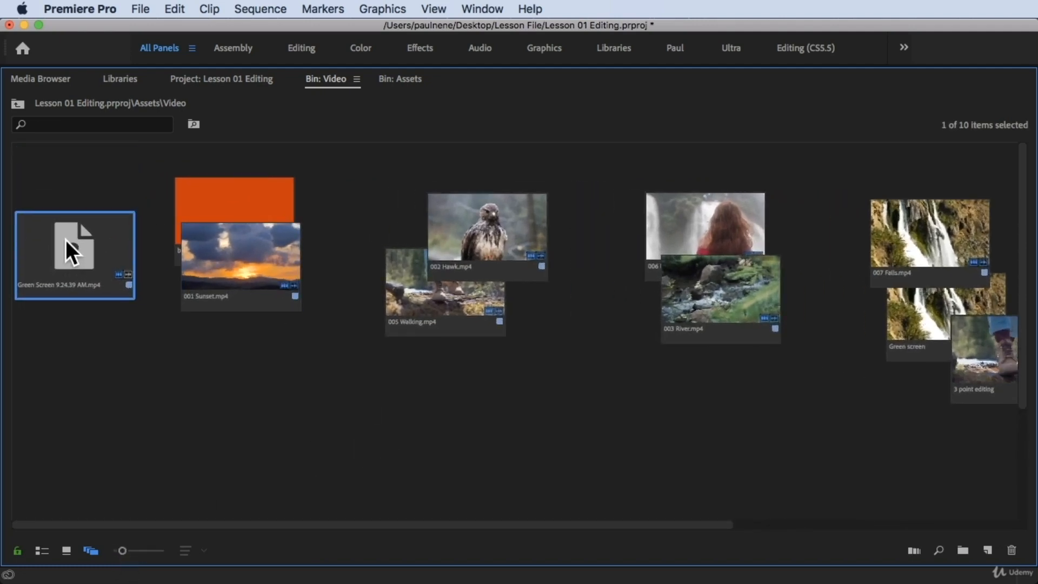
right_click(65, 239)
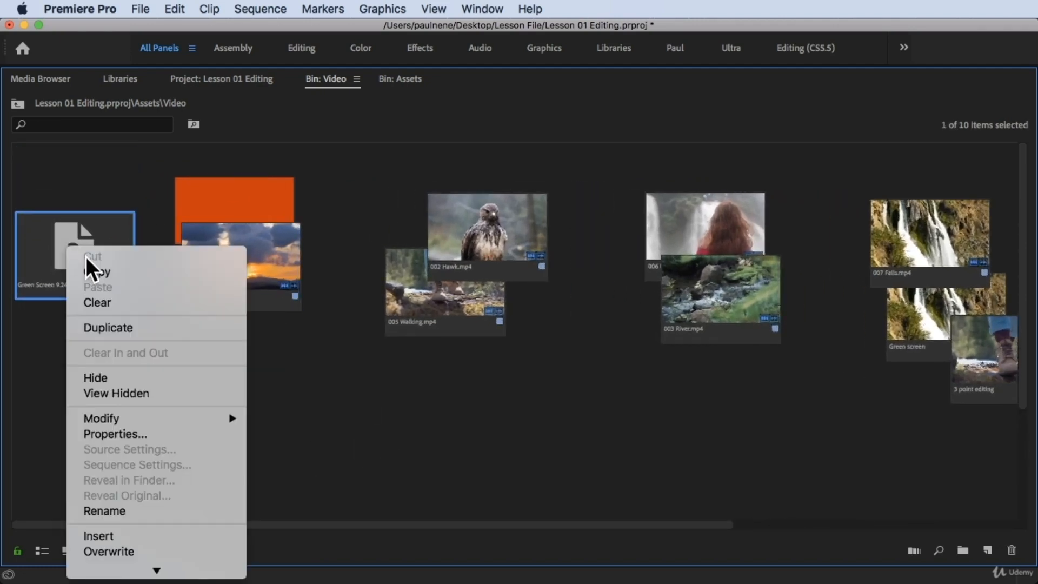
left_click(95, 300)
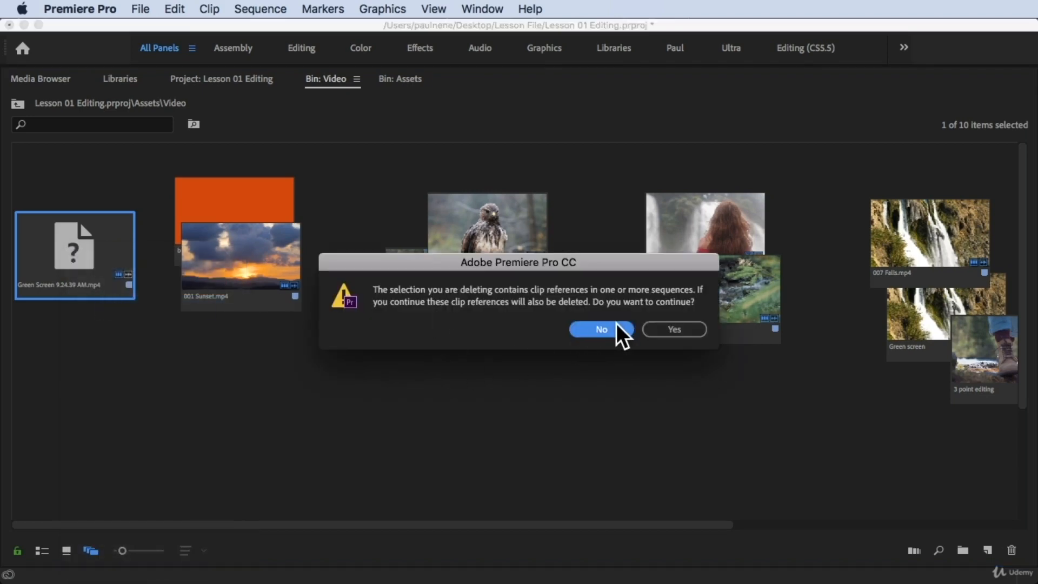
left_click(672, 331)
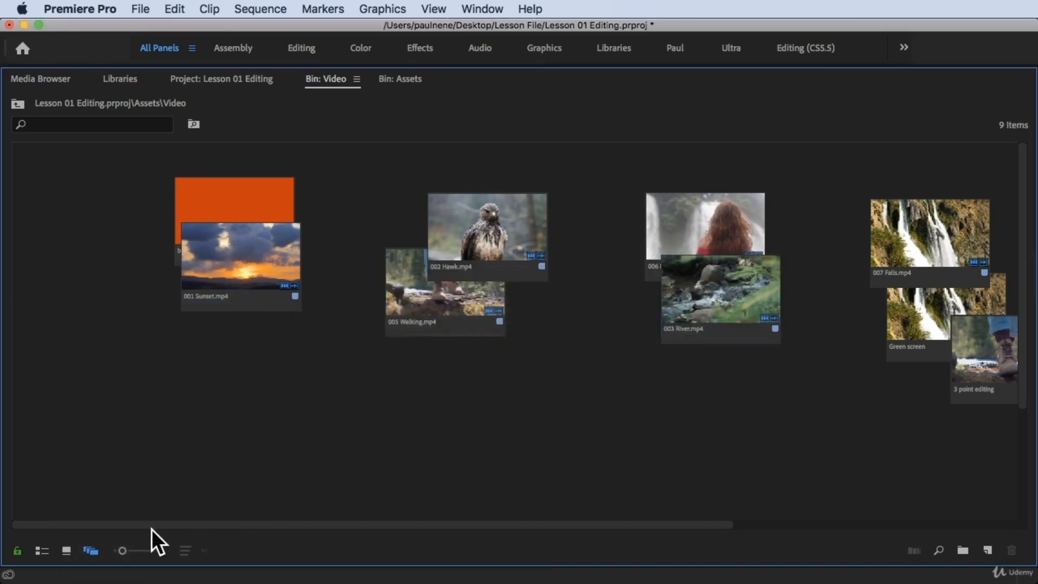
Preview 001 Sunset.mp4 and 005 Walking.mp4 by playing and scrubbing their enlarged thumbnails in the bin.
left_click_drag(151, 528, 239, 527)
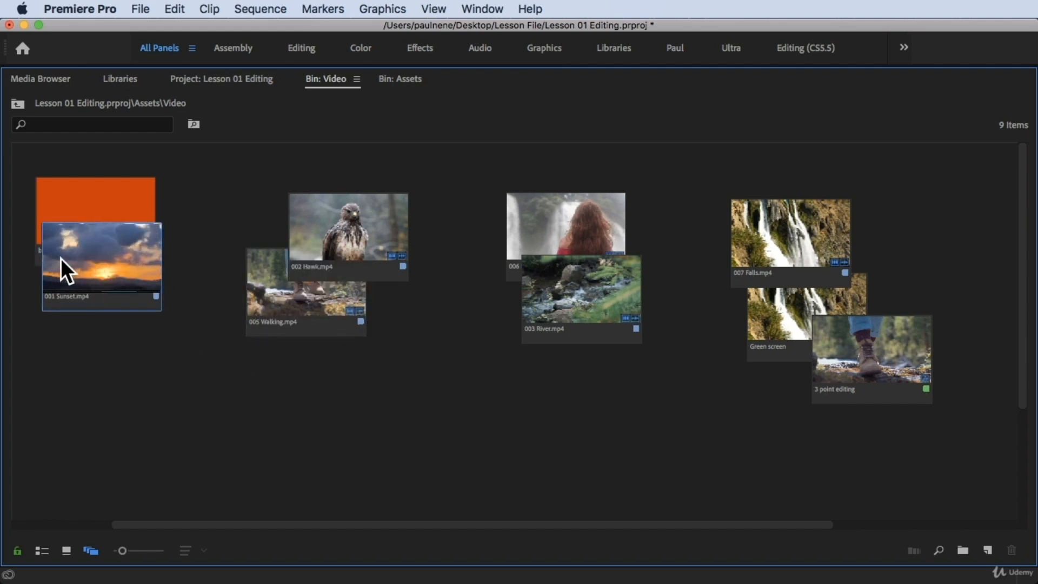
left_click(98, 258)
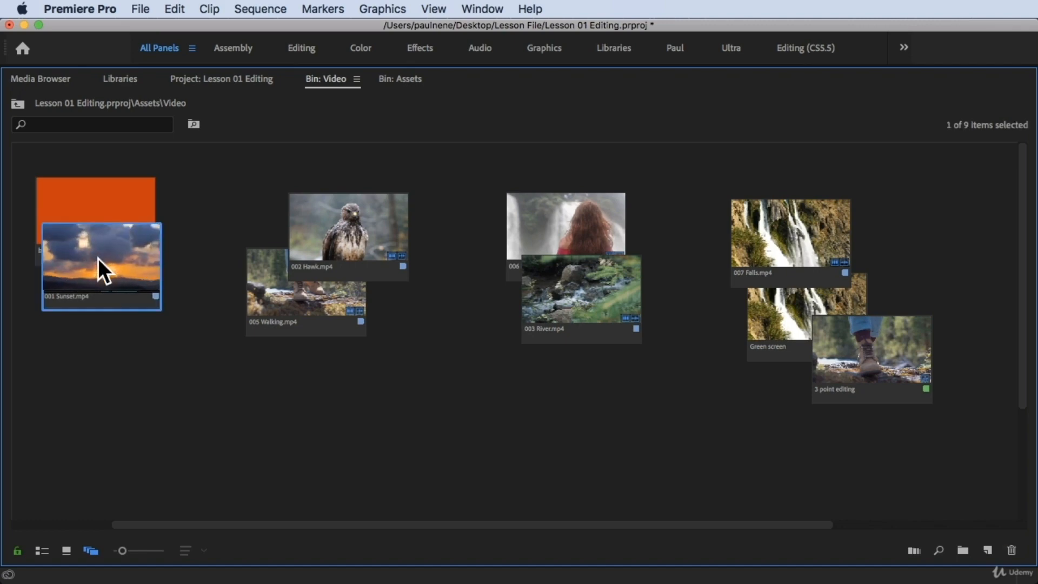
left_click_drag(119, 551, 134, 552)
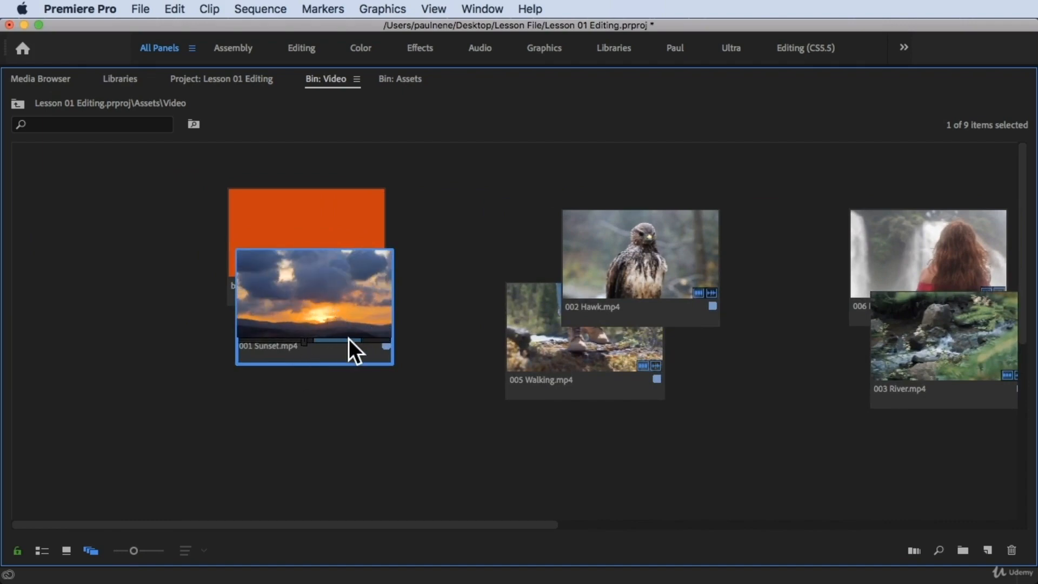
key("space")
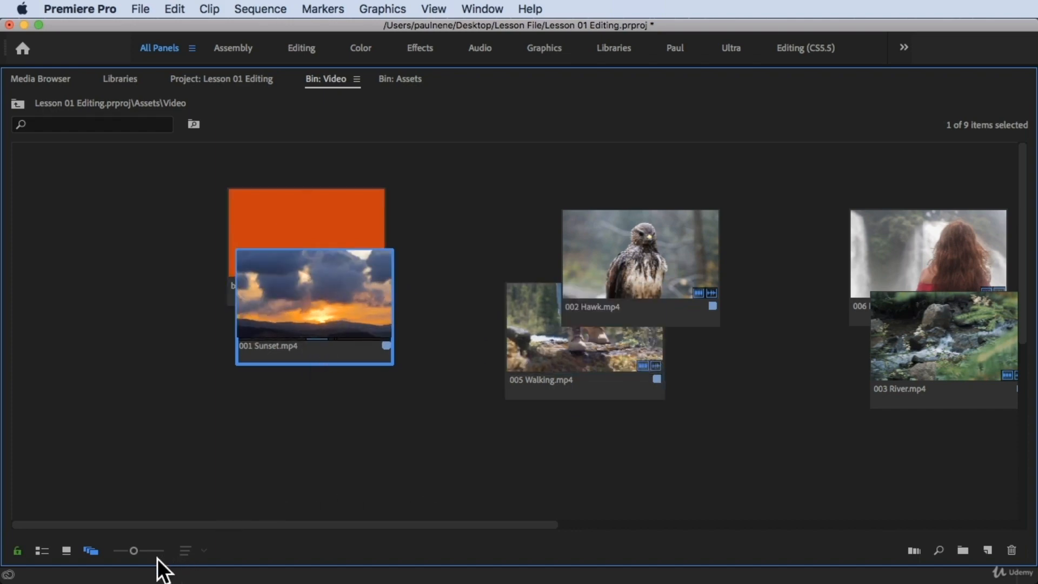
left_click_drag(134, 551, 153, 551)
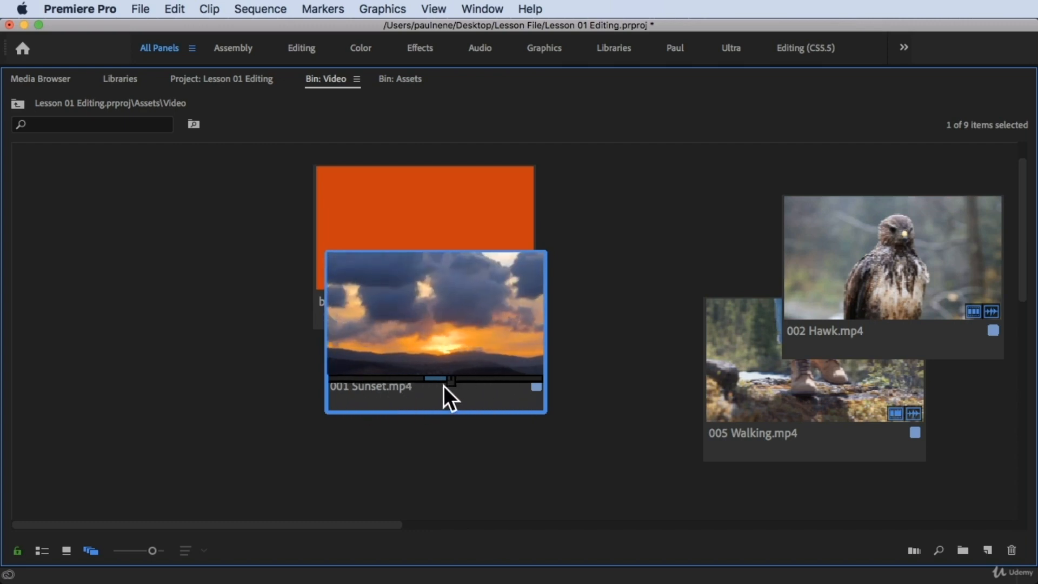
key("space")
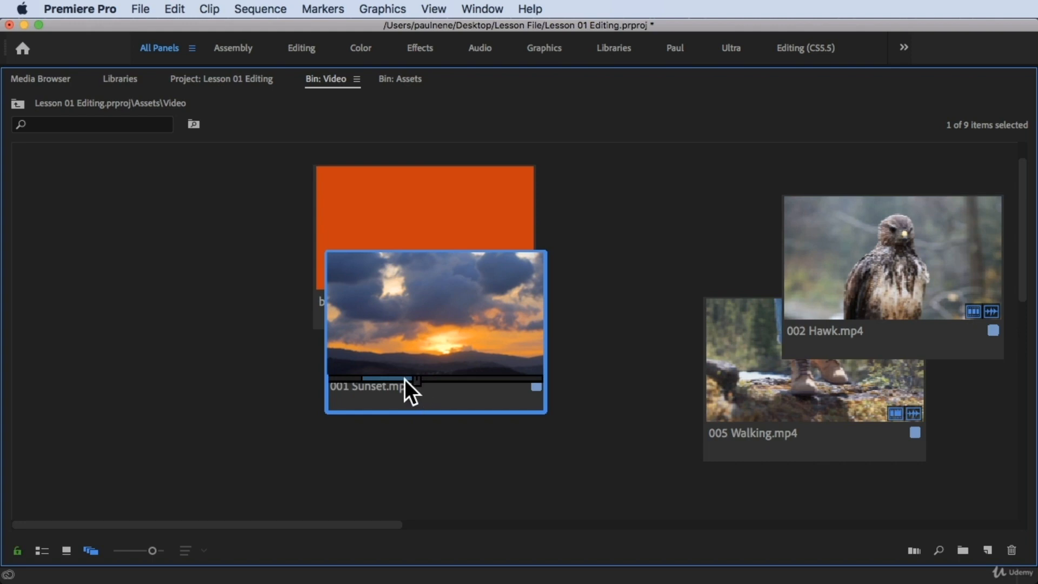
left_click(794, 347)
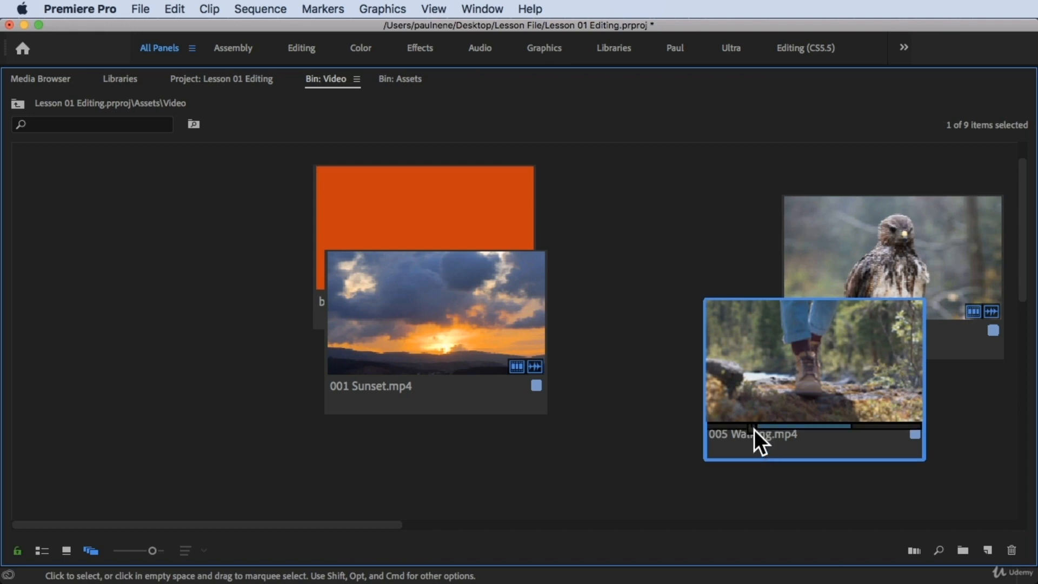
Deselect the clips, reduce the thumbnail size and restore the maximized Video bin to its normal panel size.
left_click(622, 295)
right_click(637, 286)
left_click(605, 320)
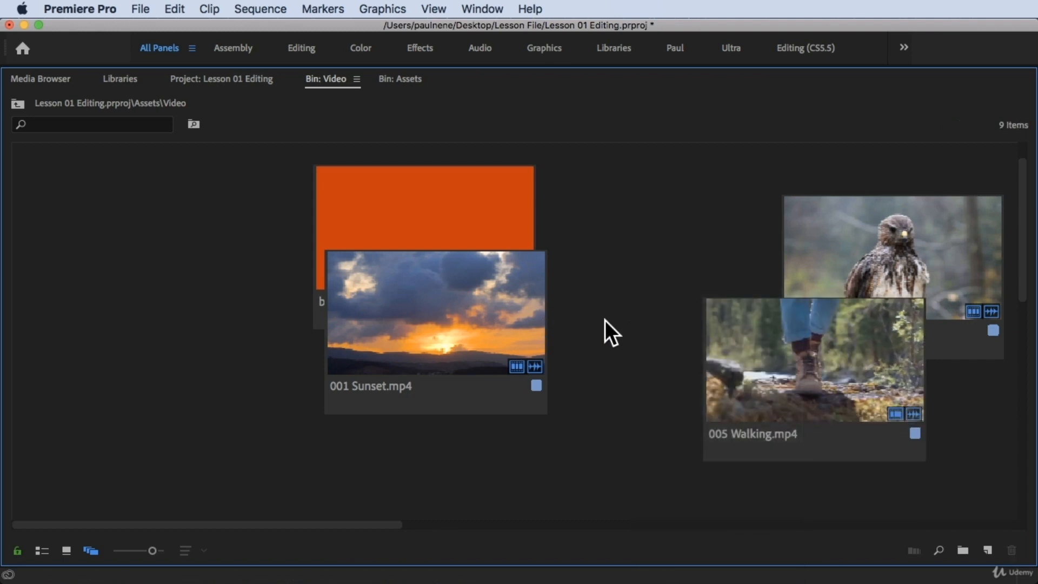
left_click_drag(154, 551, 124, 548)
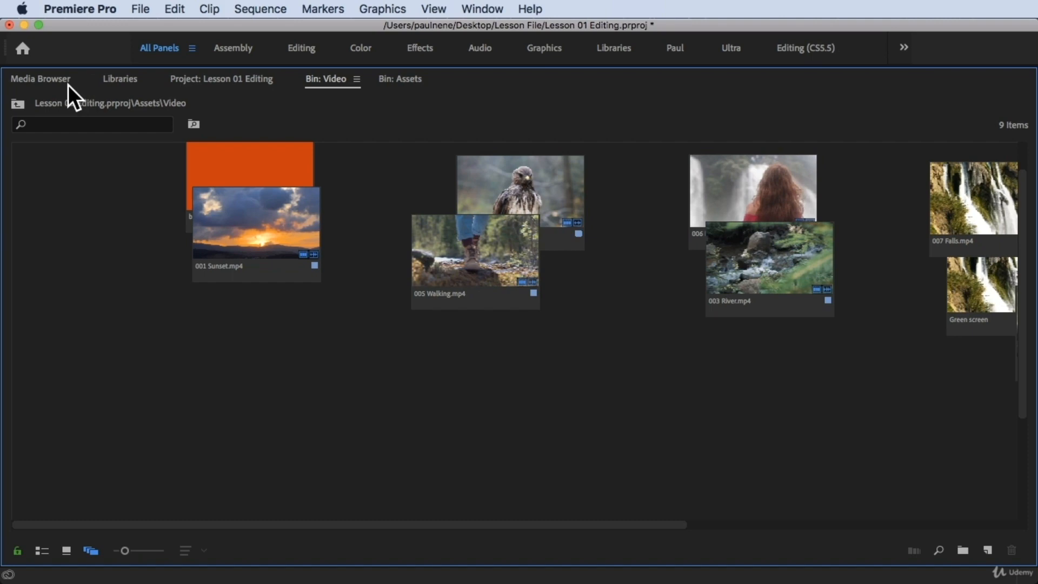
key("grave")
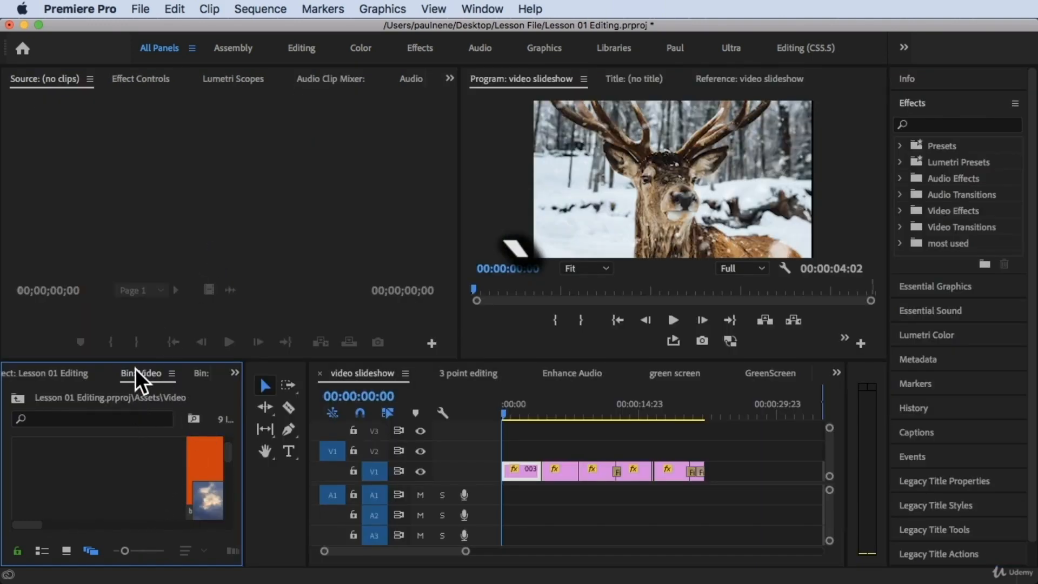
Dock the Video bin in the Program monitor's panel group and bring the 001 Sunset.mp4 stack into view.
left_click_drag(137, 371, 555, 81)
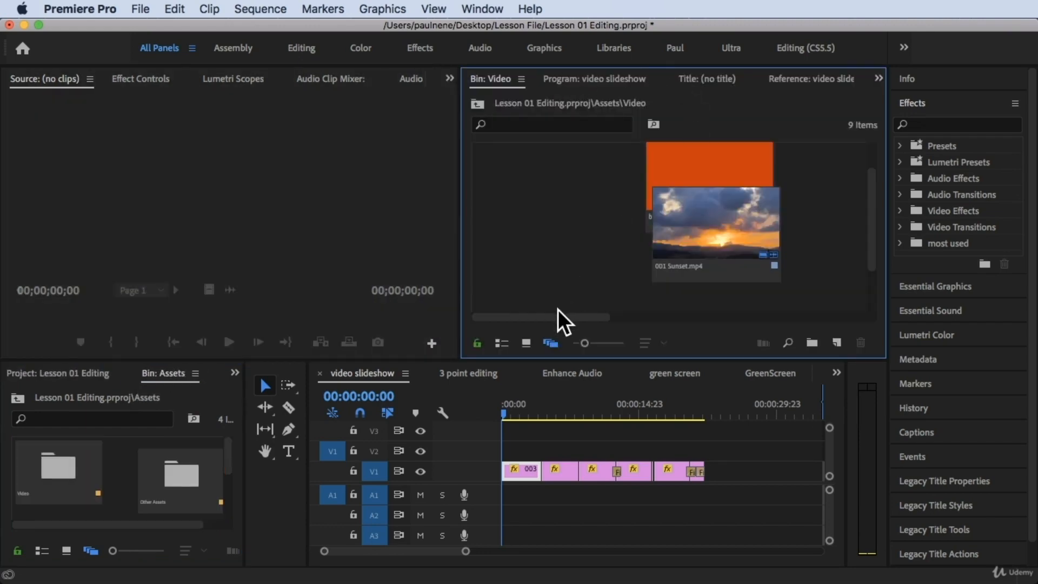
left_click_drag(561, 316, 606, 314)
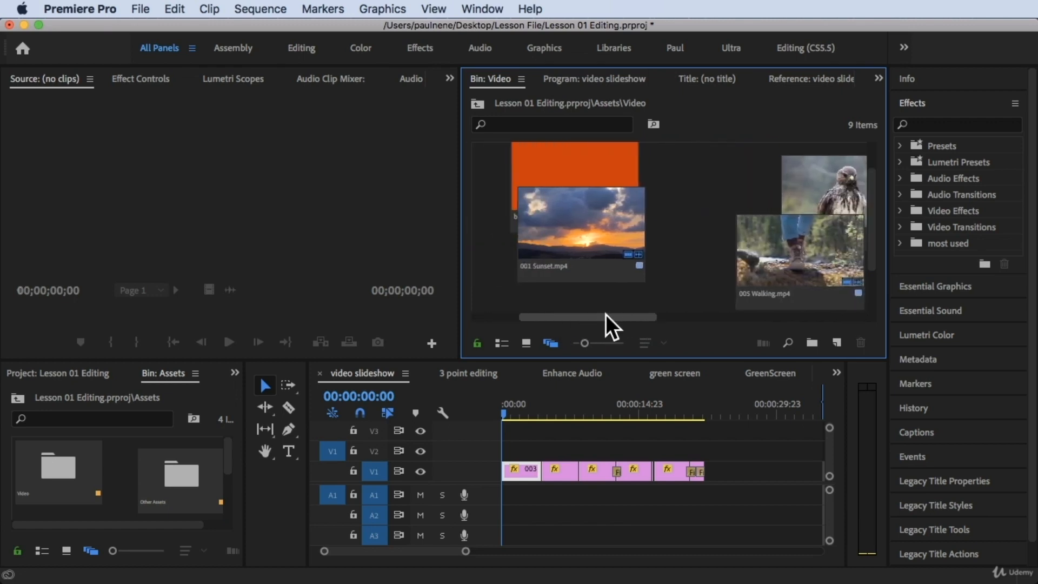
left_click(591, 251)
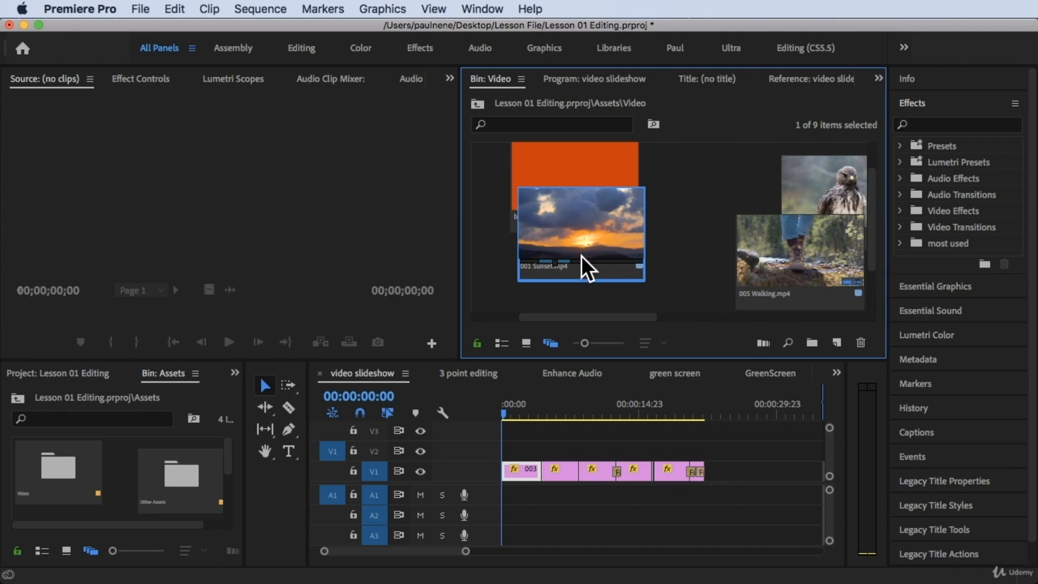
key("period")
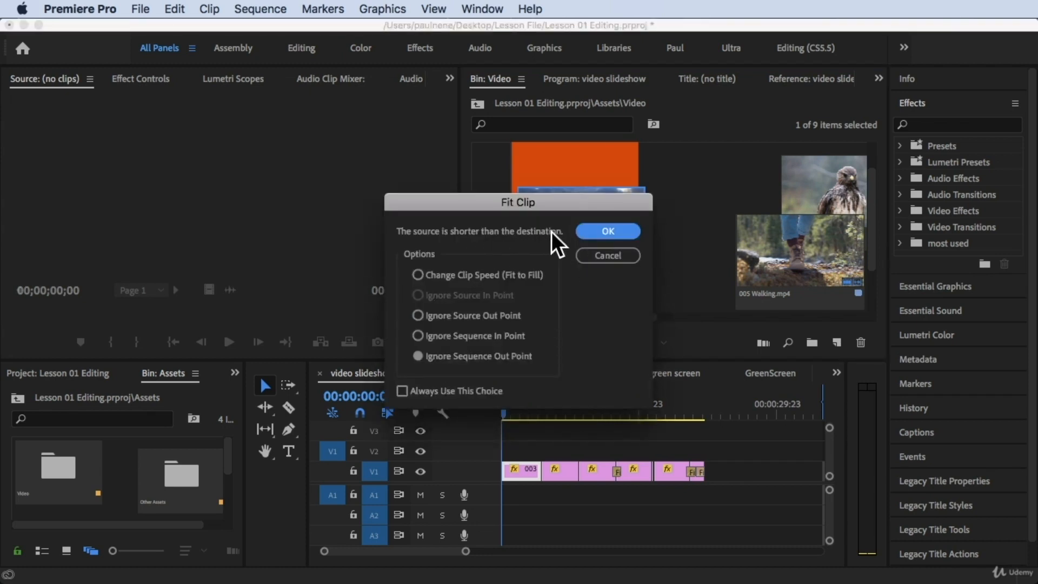
left_click(596, 255)
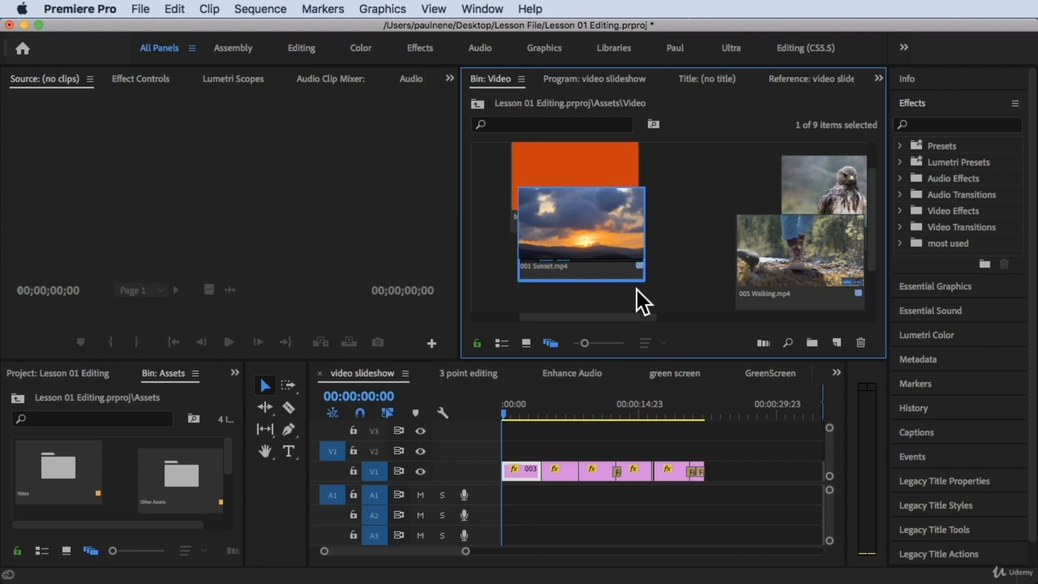
Place 001 Sunset.mp4 on V1 and A1 in the empty timeline area past the slideshow, and set the playhead to its start at 00:00:48:21.
scroll(618, 496, "down", 5)
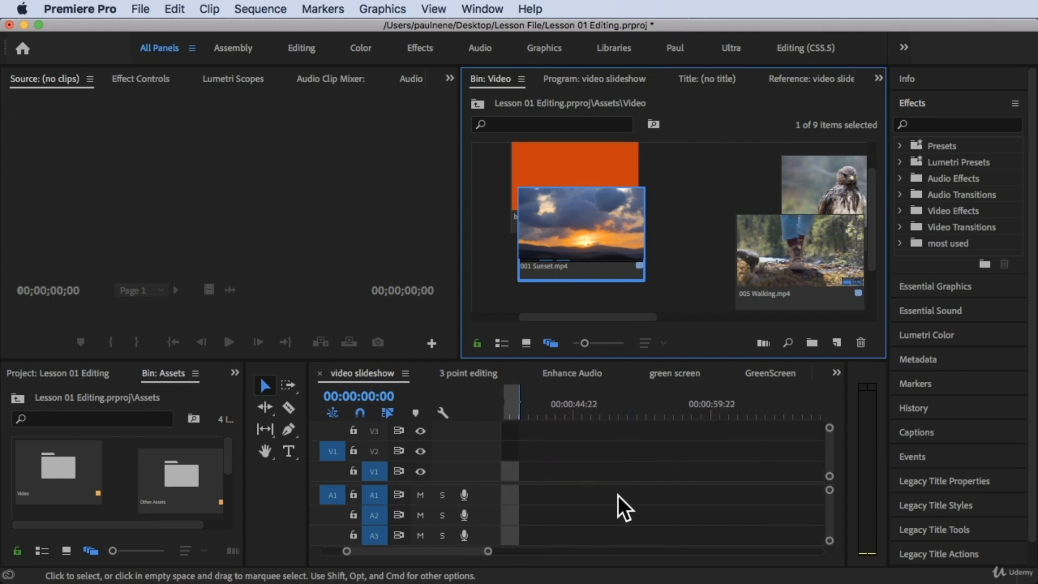
left_click_drag(570, 234, 563, 473)
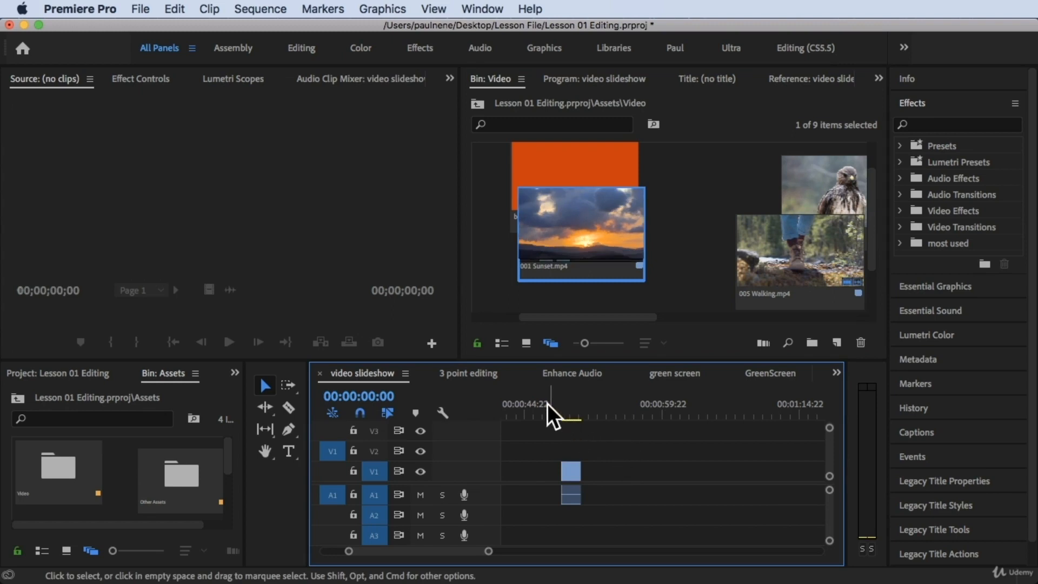
mouse_move(548, 405)
left_mouse_down()
mouse_move(582, 412)
mouse_move(561, 416)
left_mouse_up()
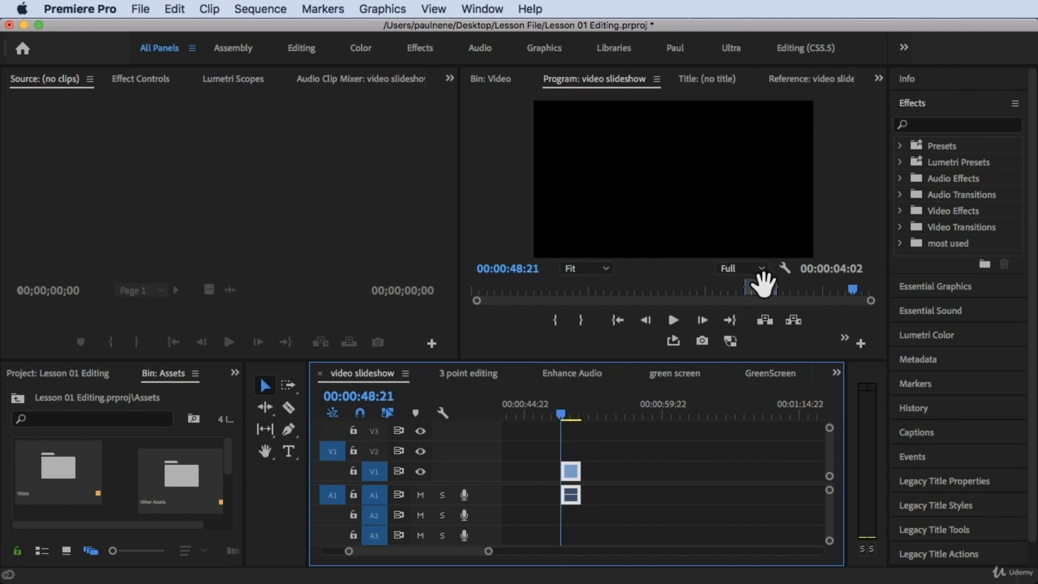
Add 002 Hawk.mp4 from the Video bin directly after the Sunset clip on V1, and move the playhead to its end at 00:00:53:05.
left_click(496, 79)
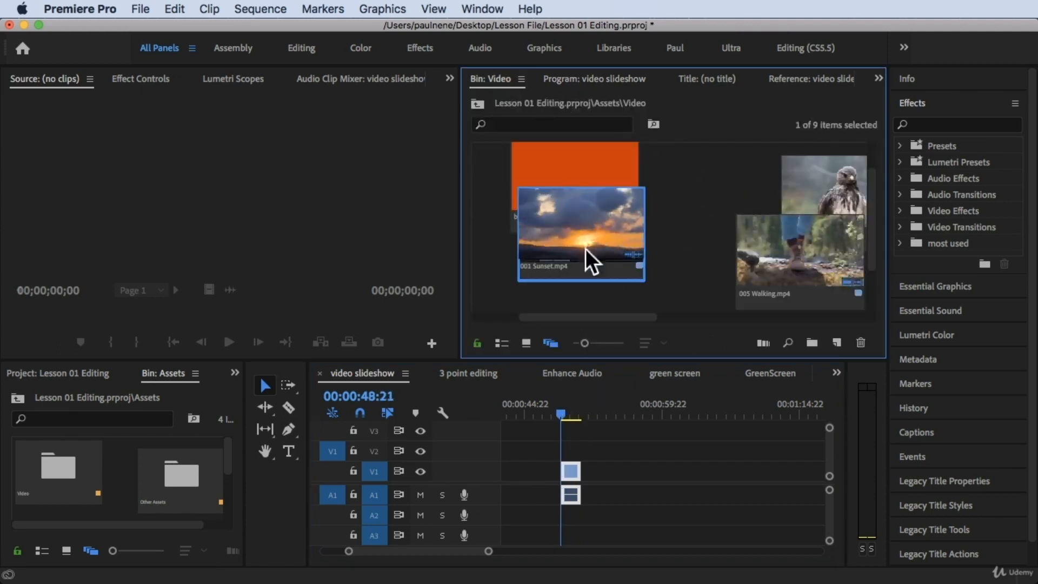
scroll(754, 261, "left", 3)
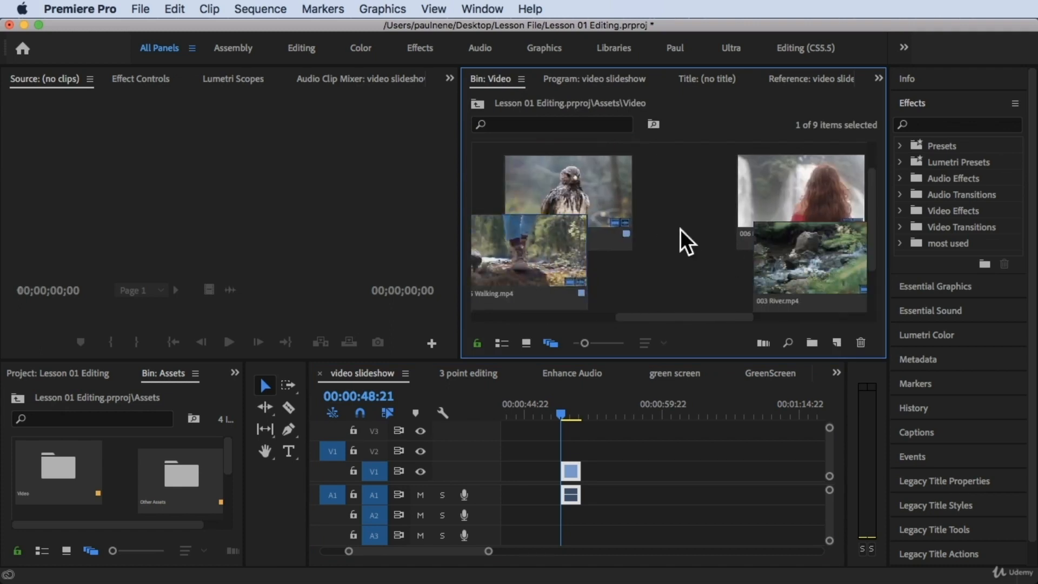
left_click(558, 172)
left_click_drag(559, 172, 559, 171)
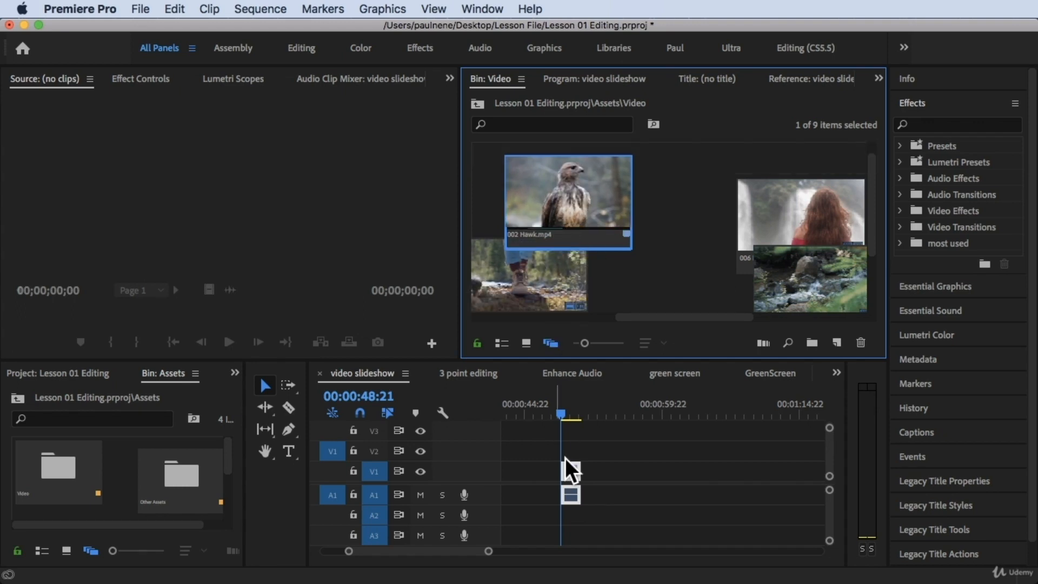
left_click_drag(560, 413, 582, 415)
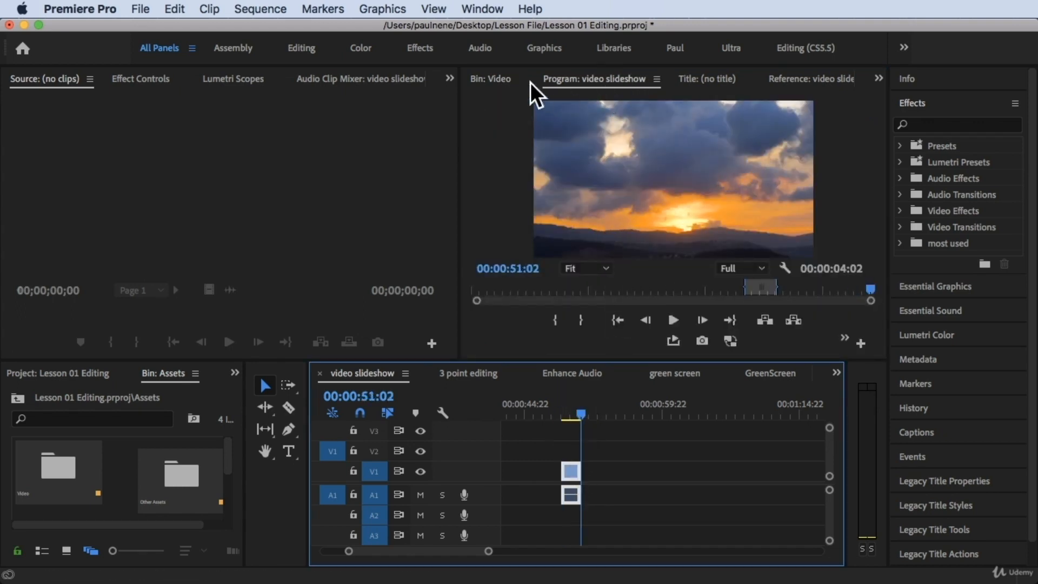
left_click(524, 79)
left_click_drag(573, 191, 584, 478)
left_click(569, 410)
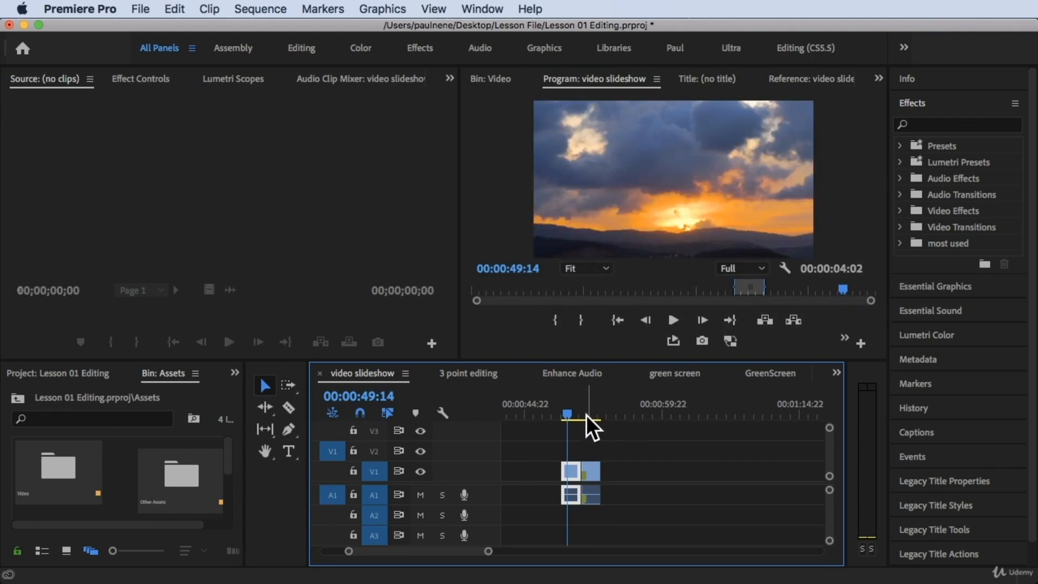
left_click_drag(587, 415, 601, 424)
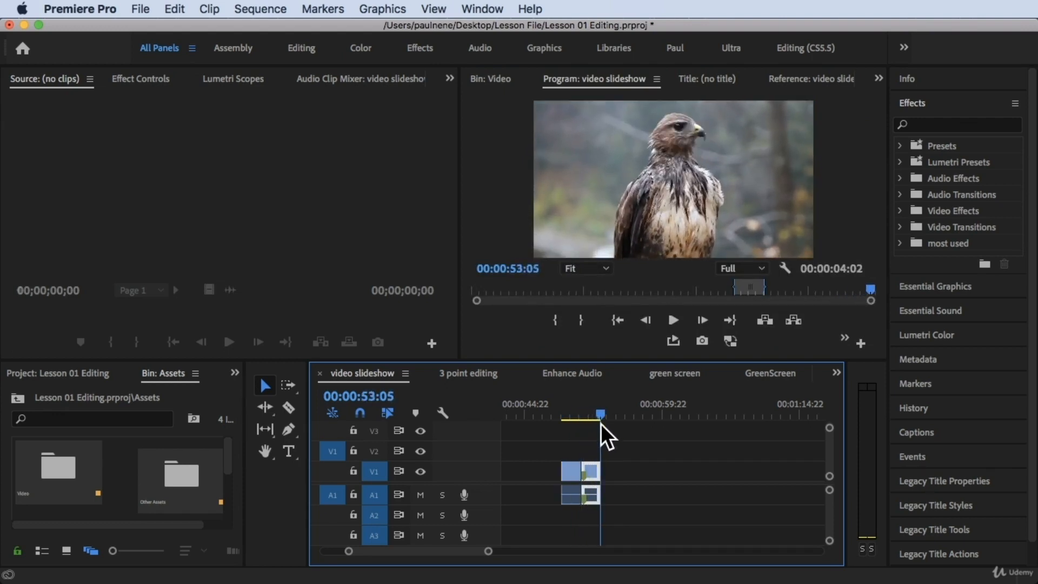
Maximize the Video bin with nothing selected and align its clips to the grid.
left_click(504, 82)
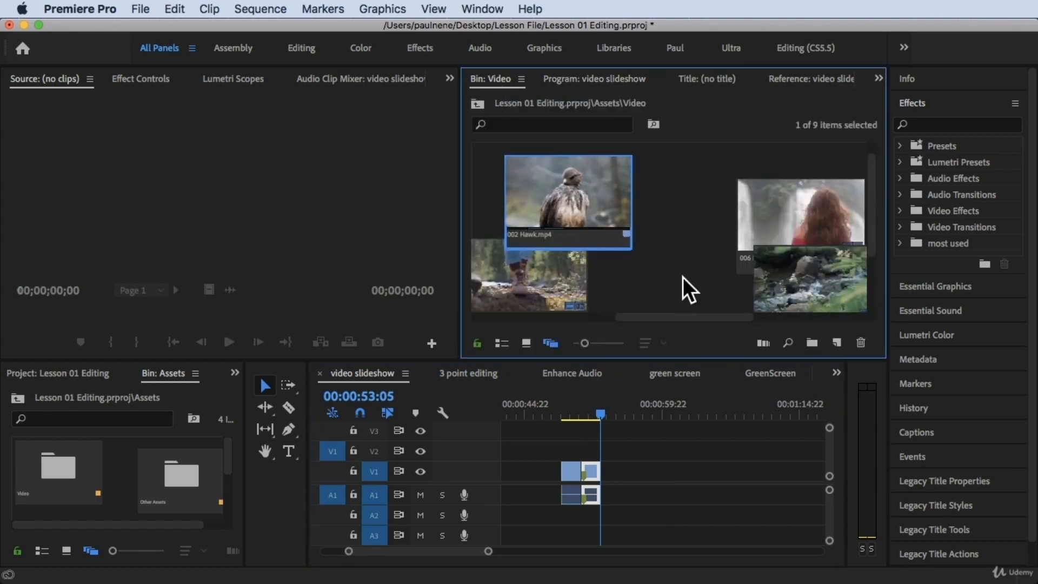
left_click(711, 230)
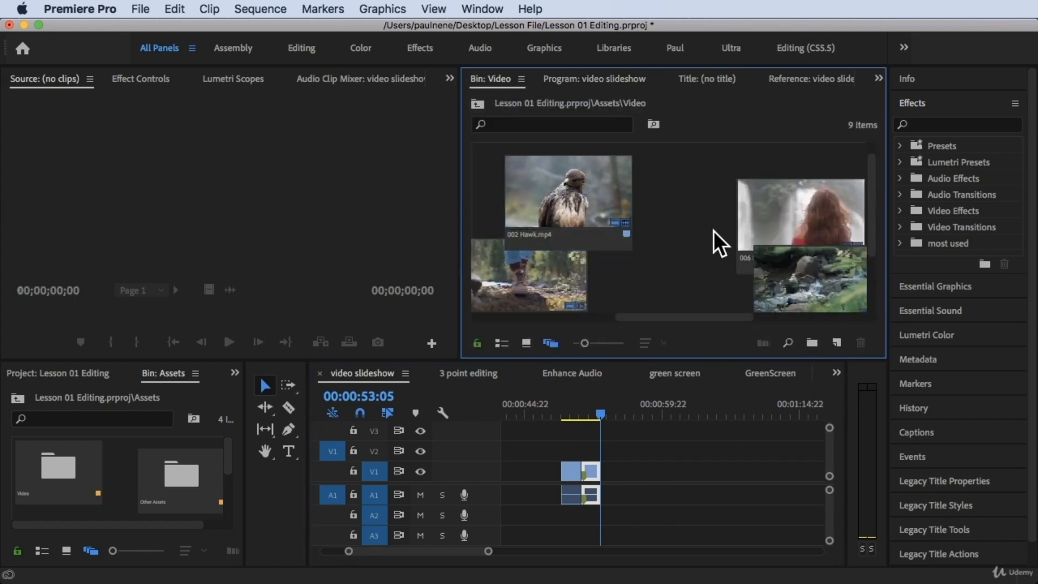
key("grave")
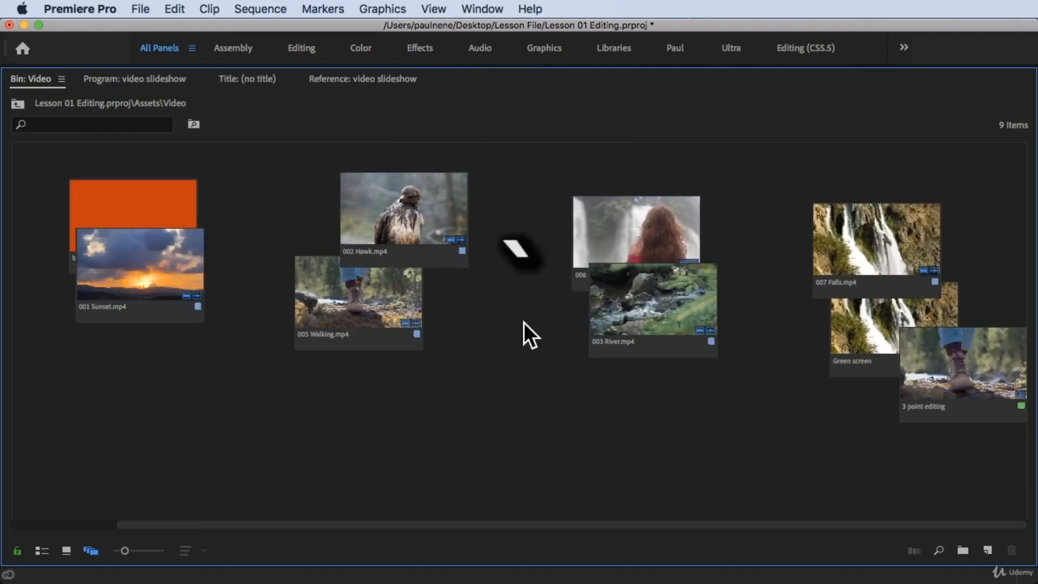
right_click(524, 322)
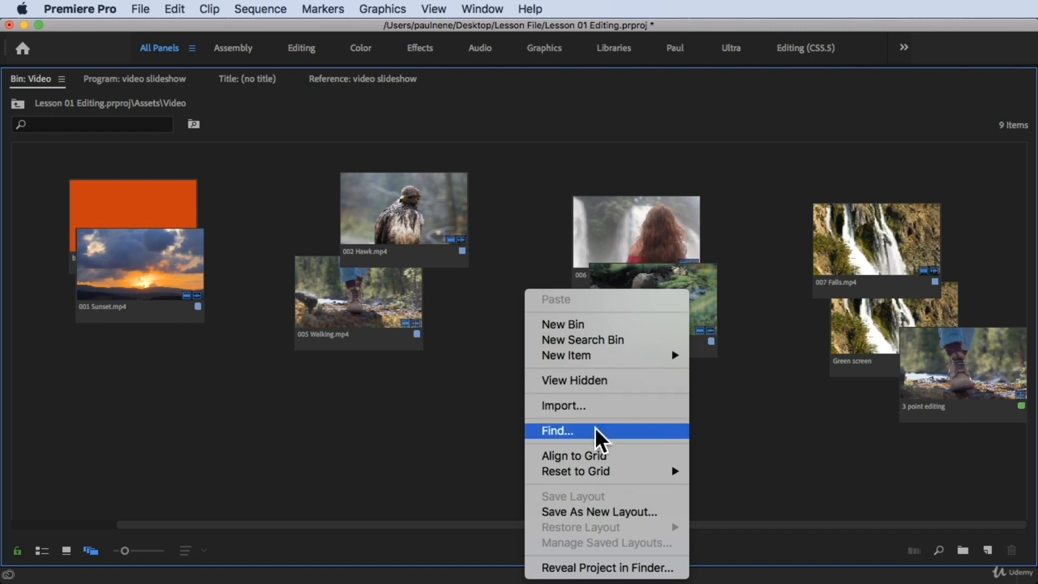
left_click(602, 457)
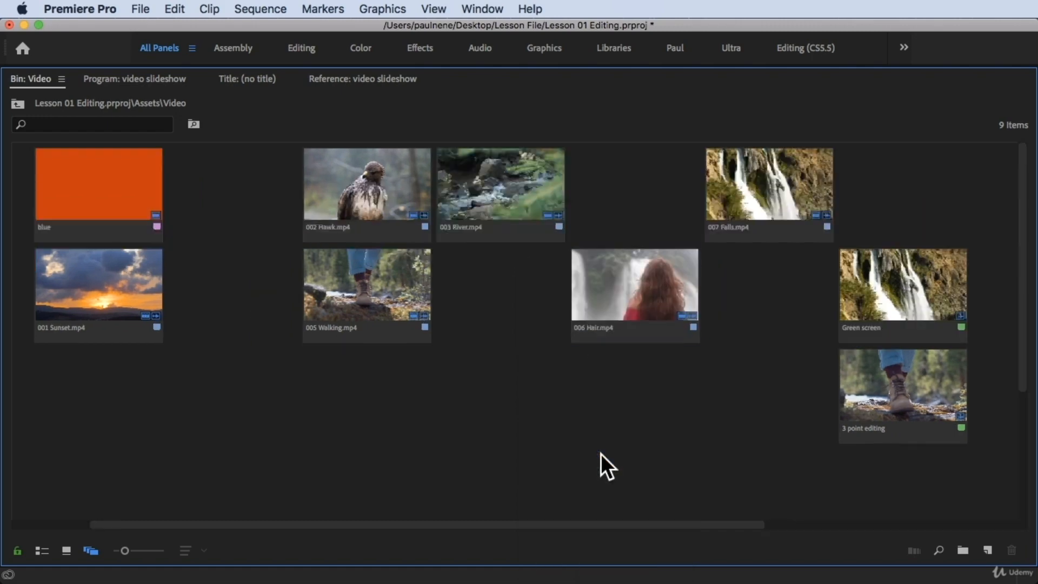
Save the current Freeform arrangement as a new layout named test.
right_click(523, 303)
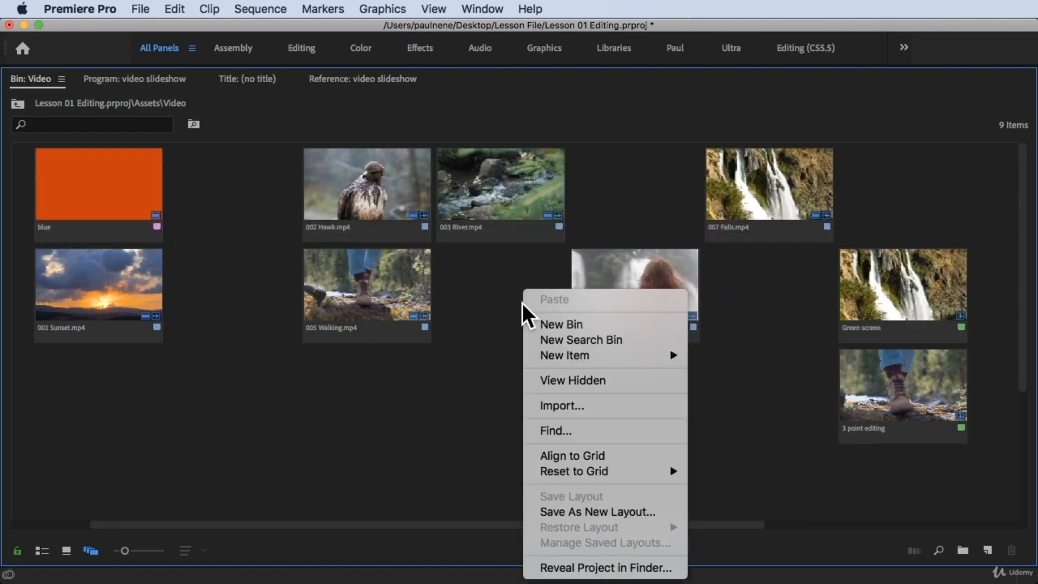
mouse_move(585, 472)
left_click(627, 512)
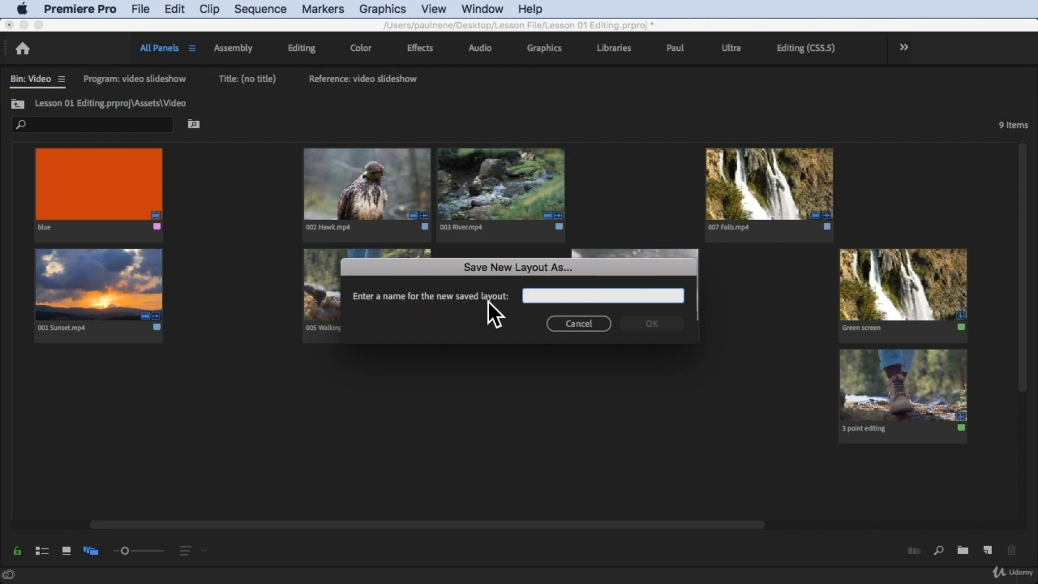
type("test")
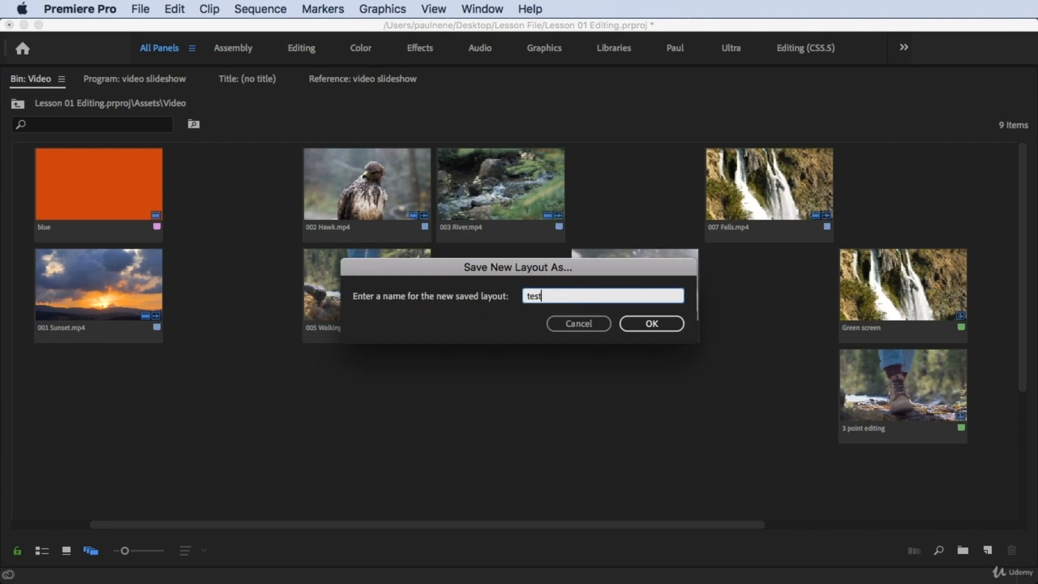
key("Return")
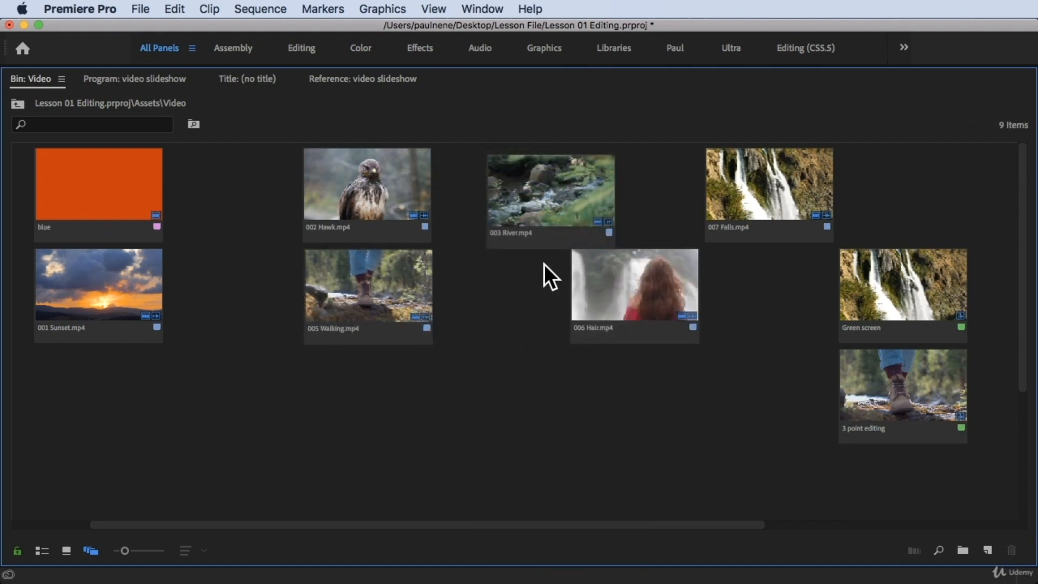
Move 003 River.mp4 right beside 002 Hawk.mp4 and place 006 Hair.mp4 below the river clip.
left_click(519, 219)
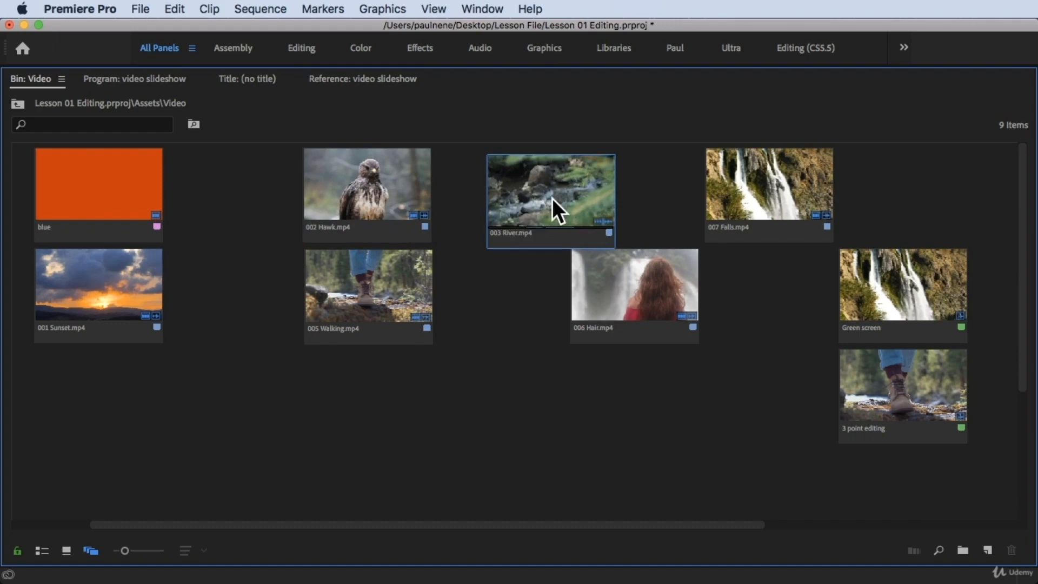
left_click_drag(553, 199, 506, 194)
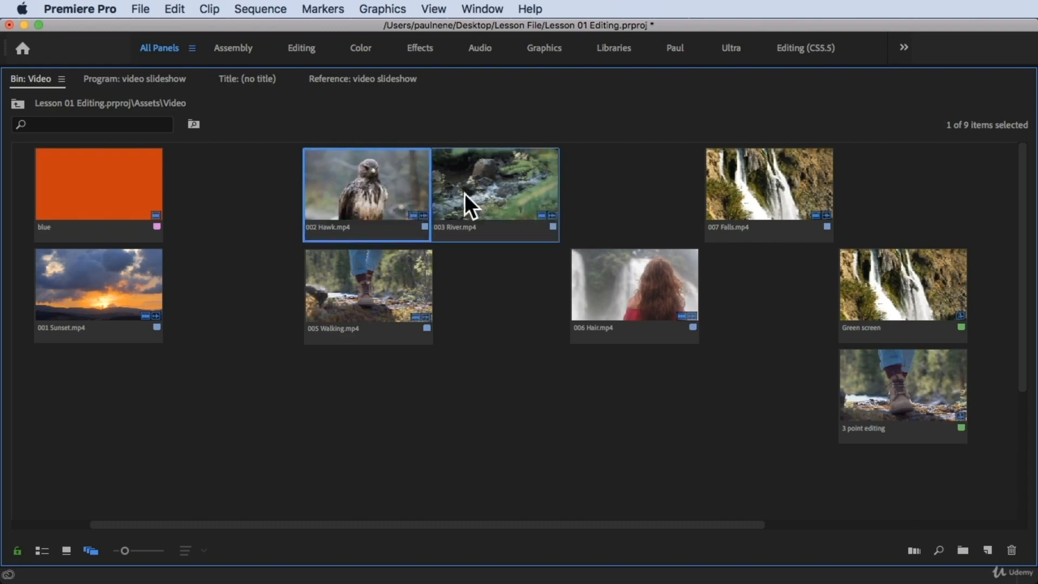
left_click(484, 319)
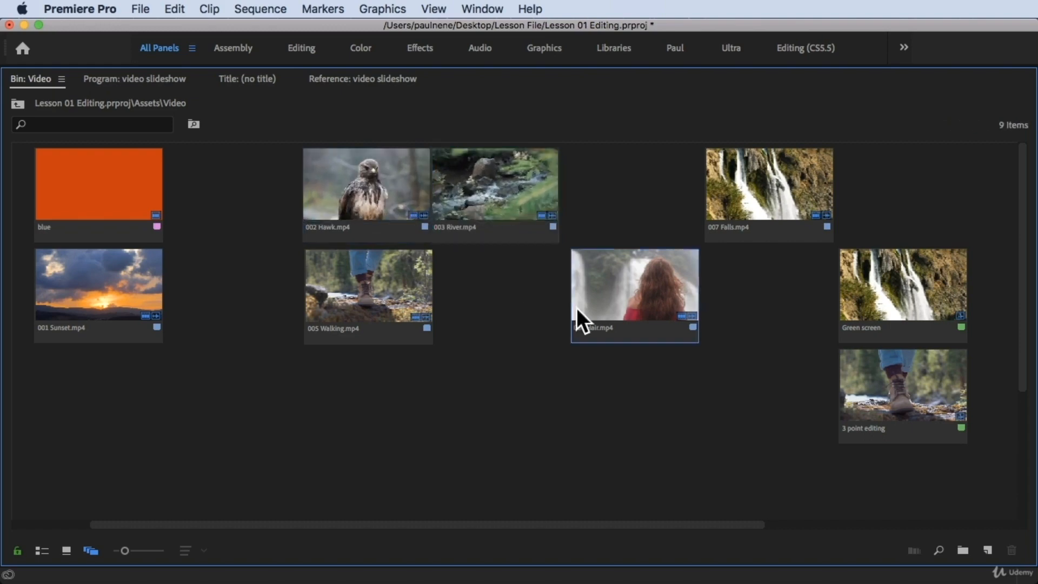
left_click_drag(633, 296, 499, 293)
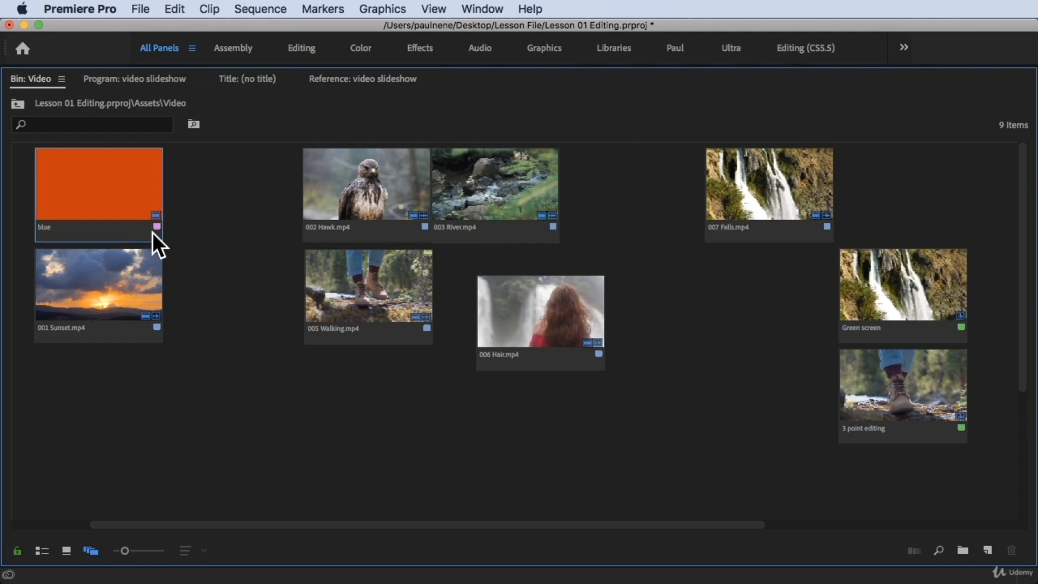
Try Tape Name as the first metadata line in the Freeform view options, and discard the change.
right_click(28, 79)
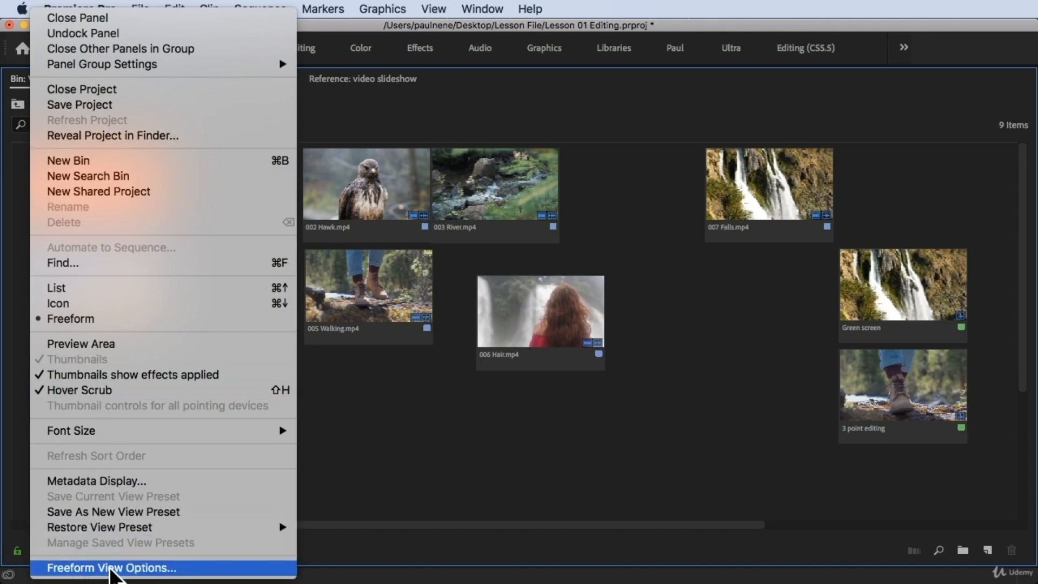
left_click(112, 568)
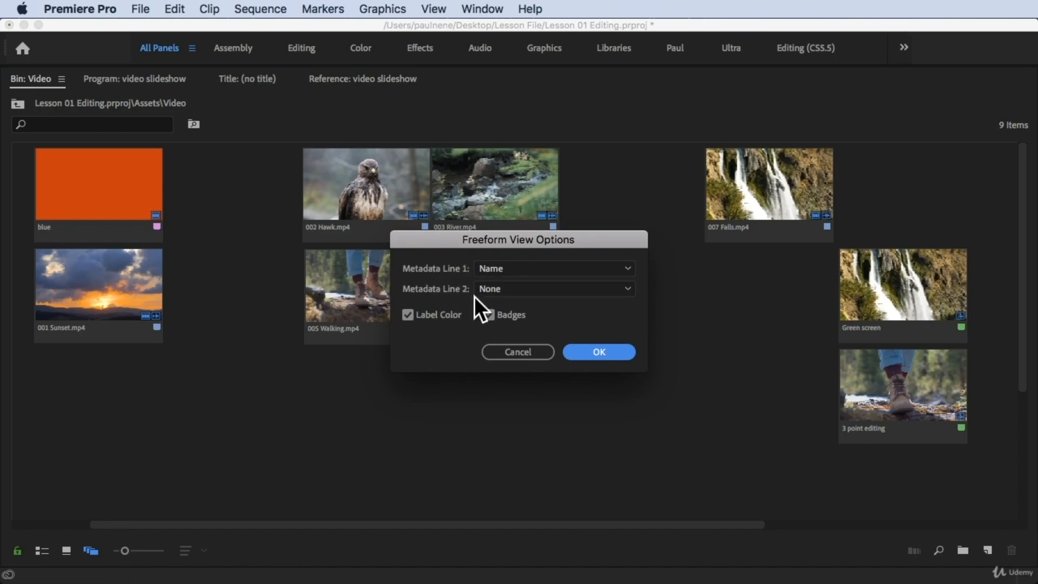
left_click(518, 269)
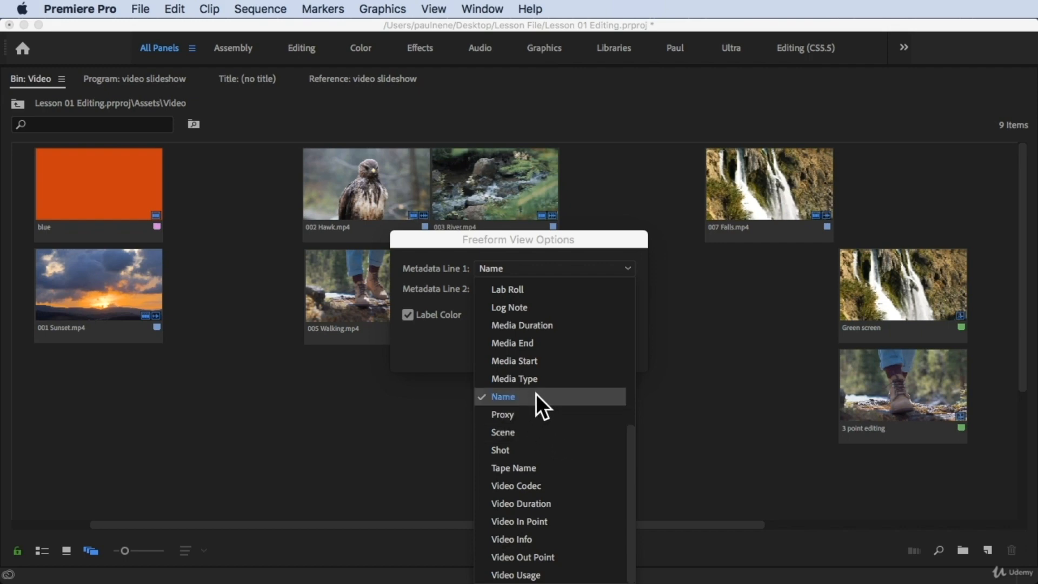
left_click(536, 468)
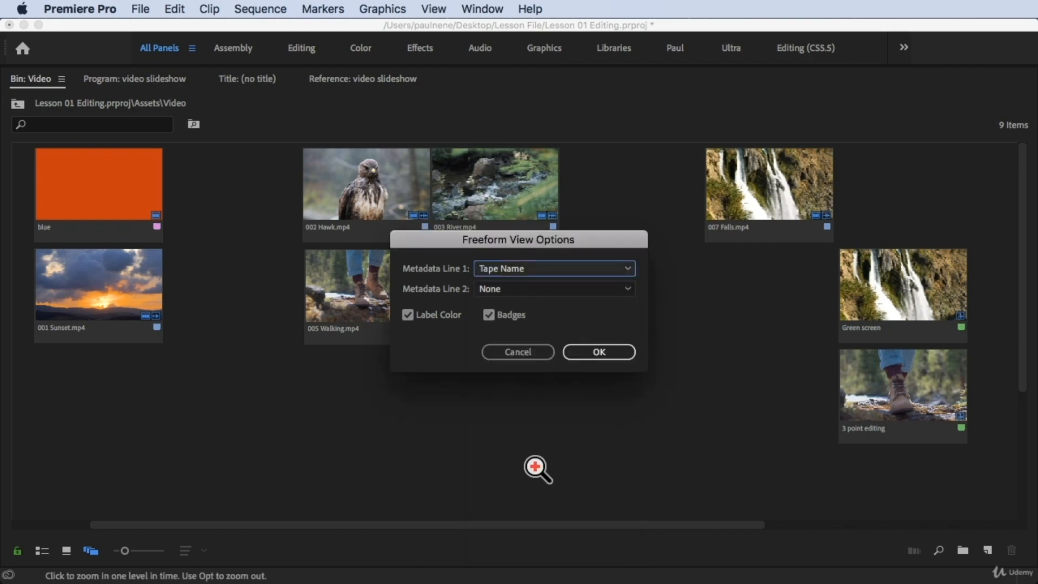
left_click(528, 354)
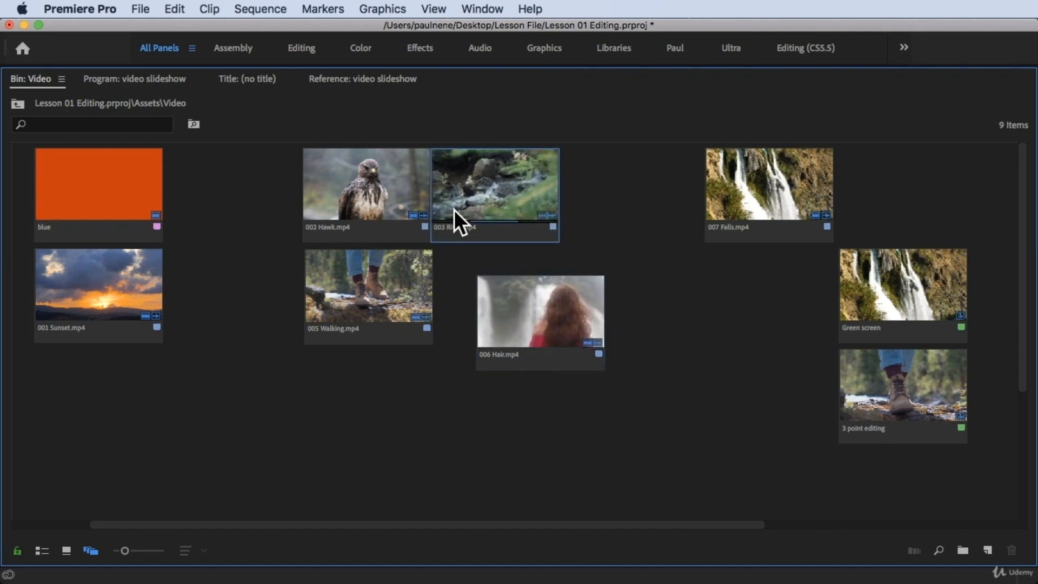
Restore the Video bin to its normal panel size and pan across its clips with the Hand tool.
key("grave")
scroll(688, 254, "down", 2)
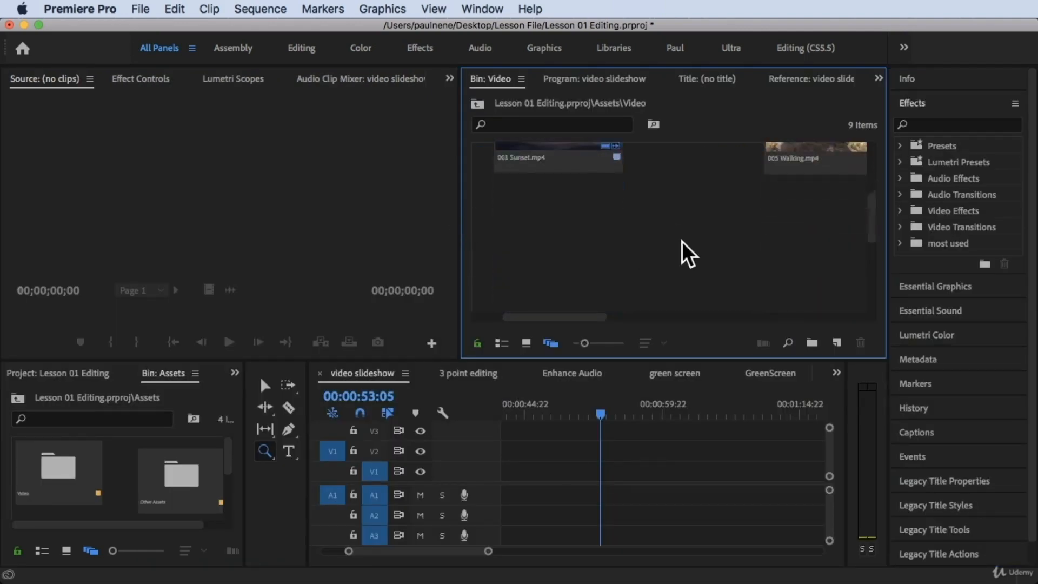
left_click_drag(567, 318, 594, 318)
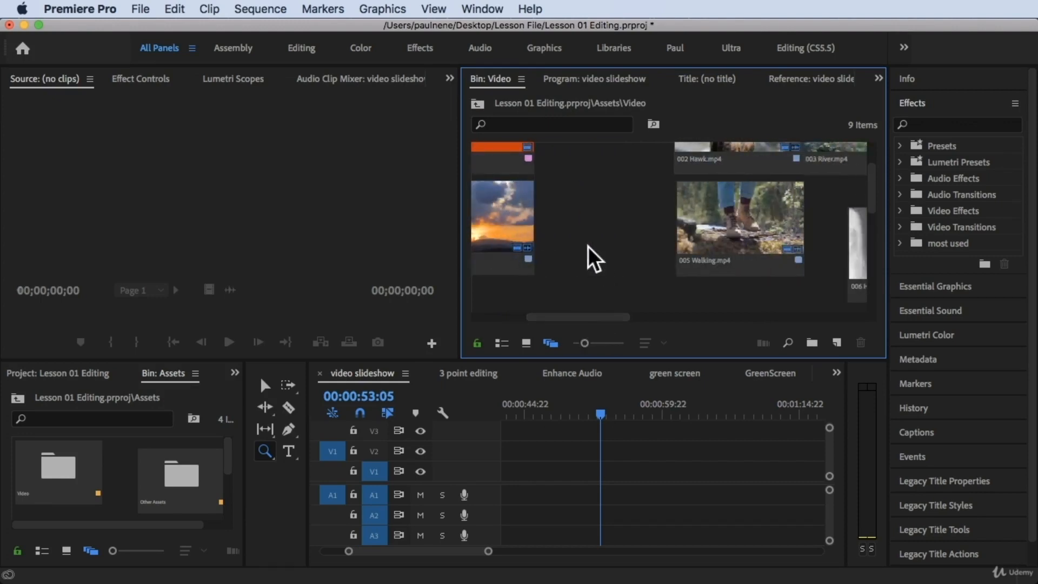
key("h")
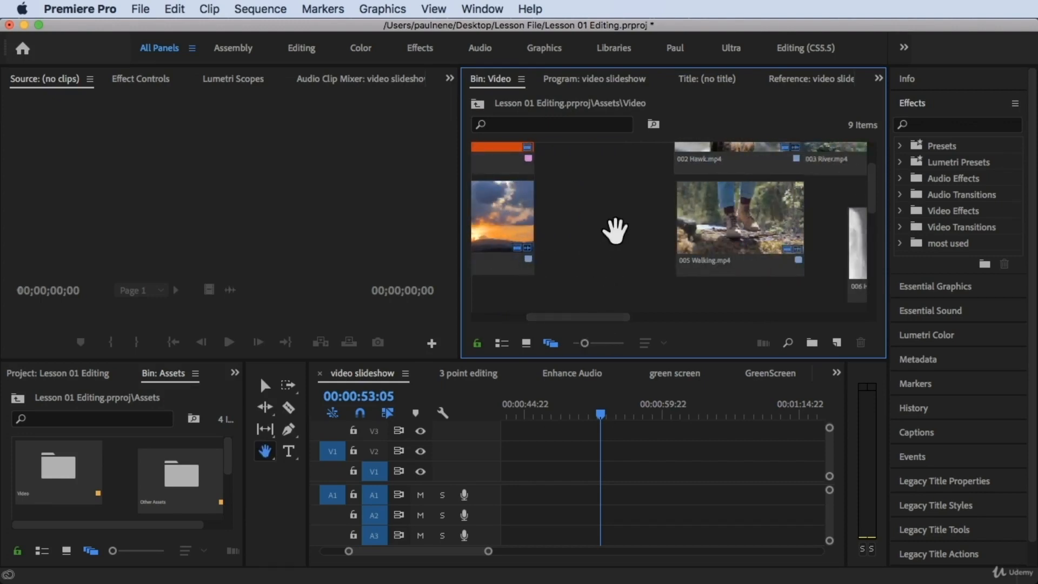
left_click_drag(572, 230, 621, 287)
left_click_drag(677, 216, 482, 221)
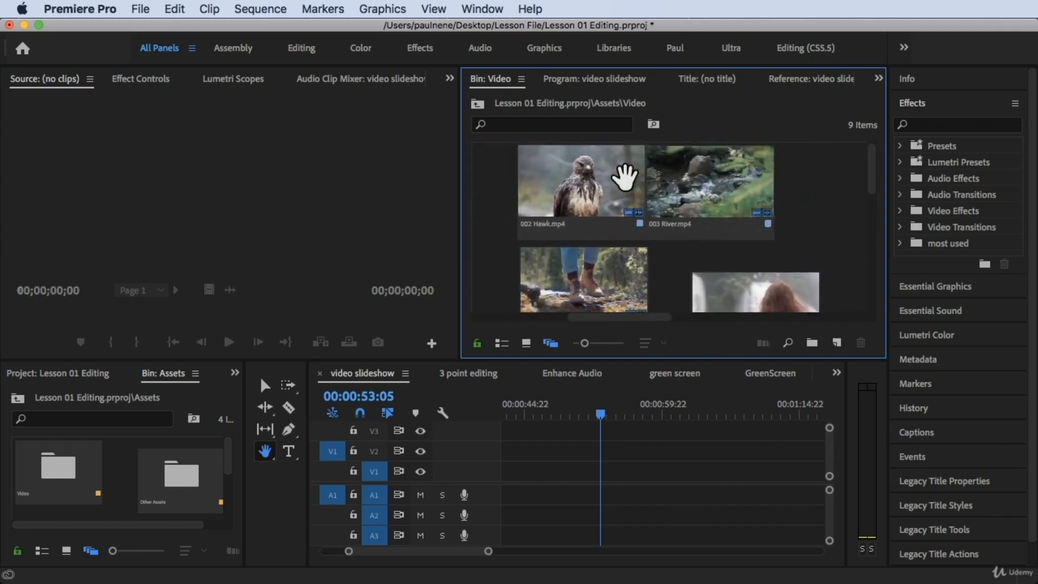
left_click_drag(621, 170, 573, 251)
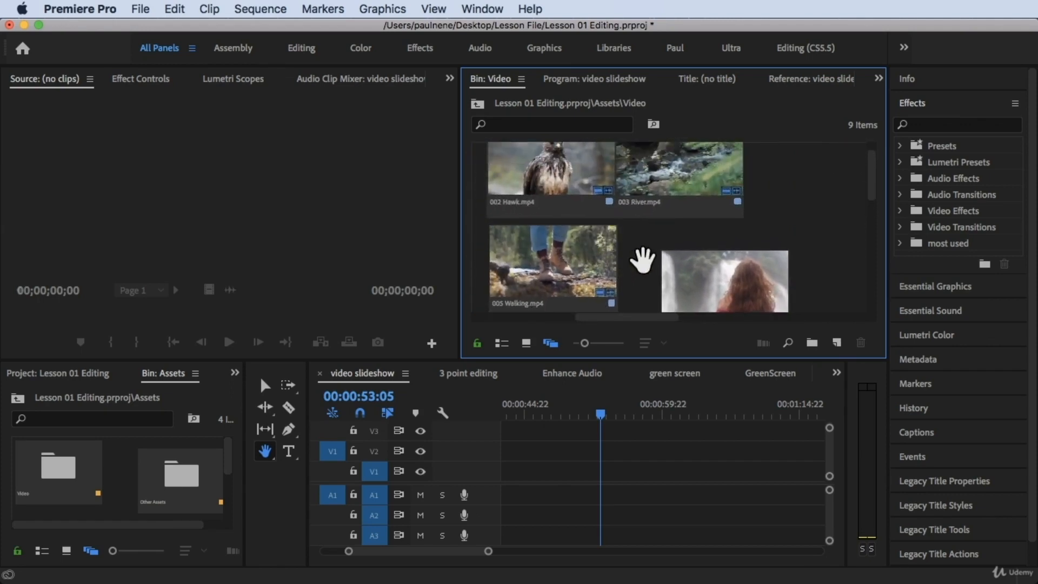
Overwrite 005 Walking.mp4 into the video slideshow sequence with the Selection tool active, ignoring the sequence Out point, and preview the result.
key("v")
left_click(536, 267)
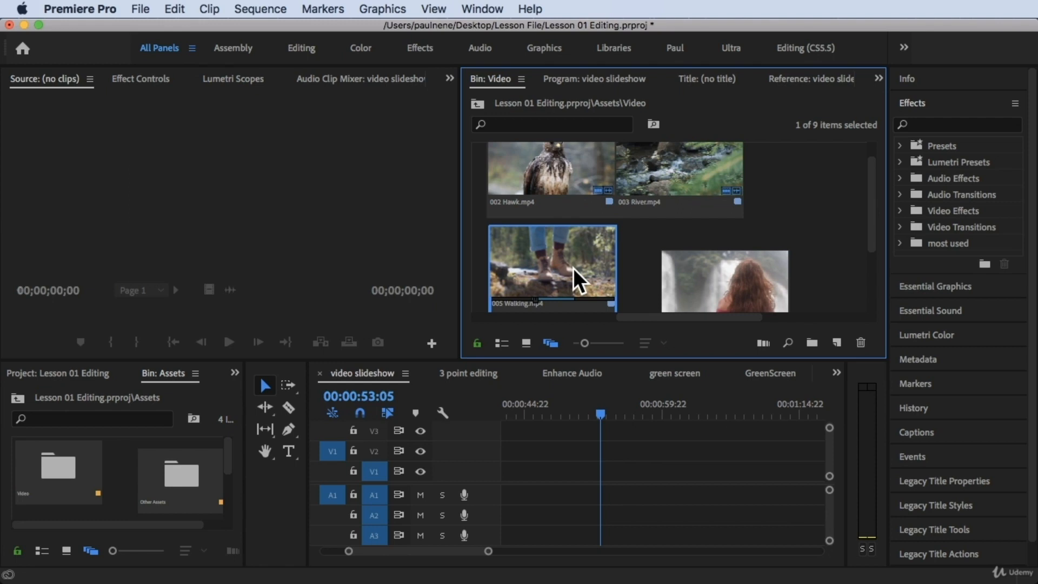
key("period")
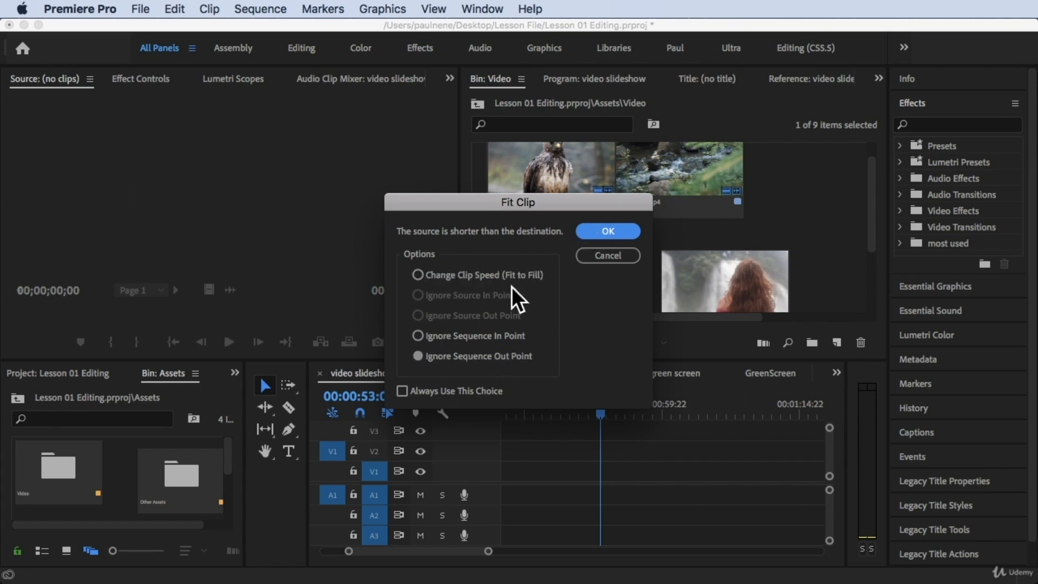
left_click(601, 233)
mouse_move(663, 414)
left_mouse_down()
mouse_move(649, 421)
mouse_move(659, 425)
left_mouse_up()
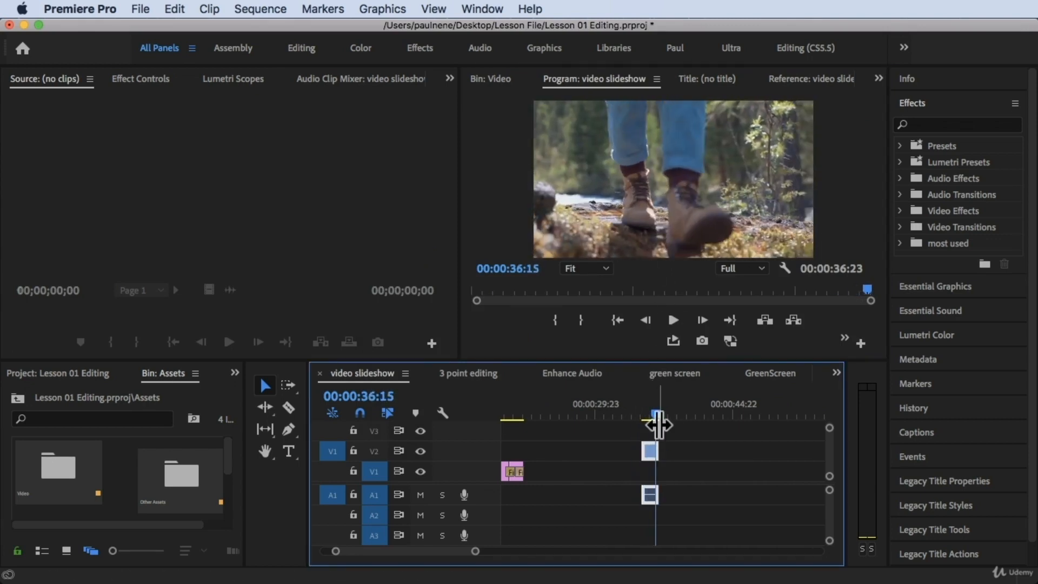
Play the 006 Hair.mp4 thumbnail in the Video bin, overwrite the clip into the sequence after the walking clip, and preview it there.
left_click(492, 80)
scroll(681, 246, "down", 2)
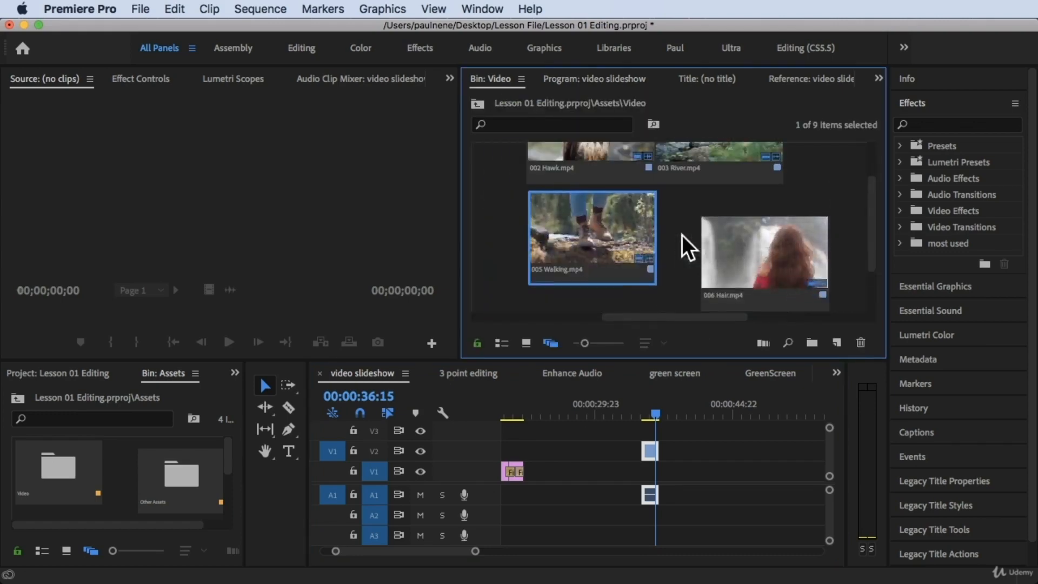
left_click(780, 261)
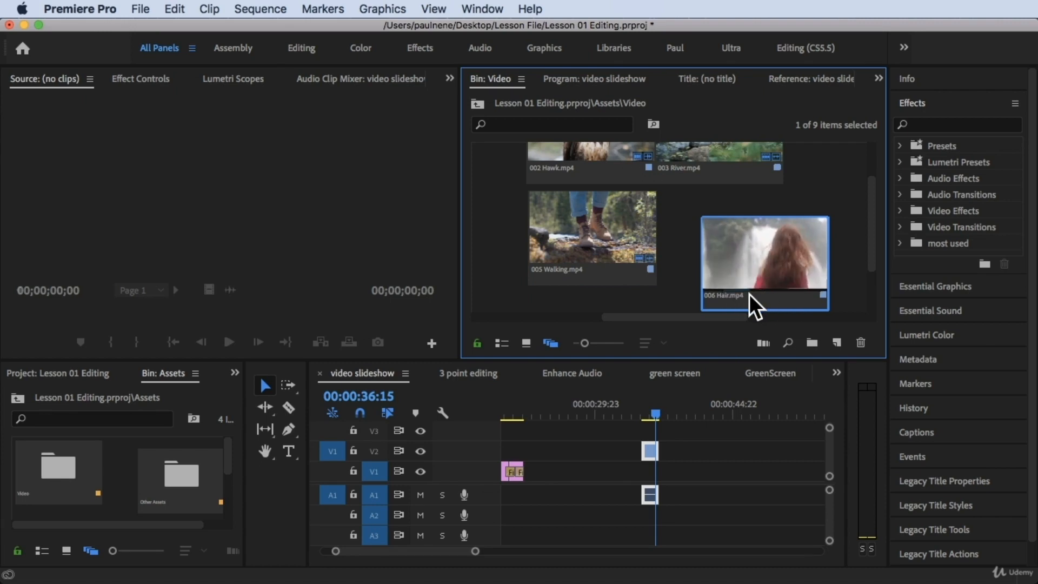
key("space")
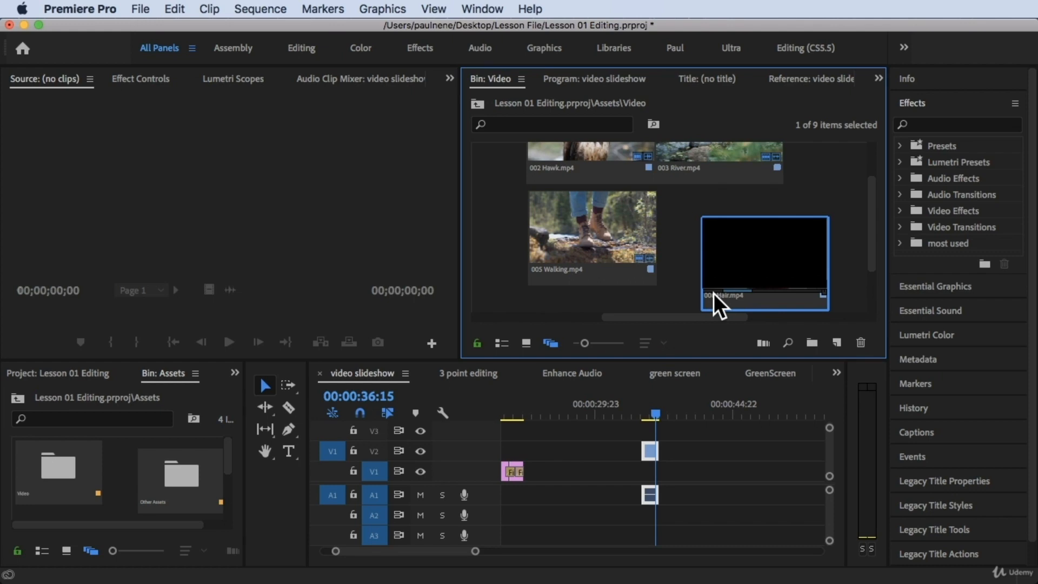
key("period")
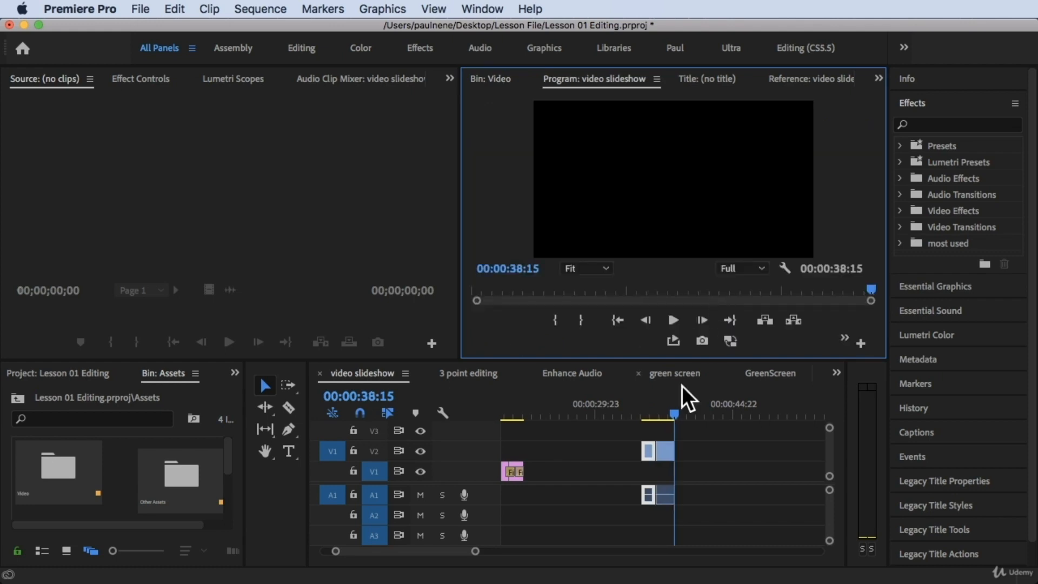
left_click_drag(671, 416, 658, 409)
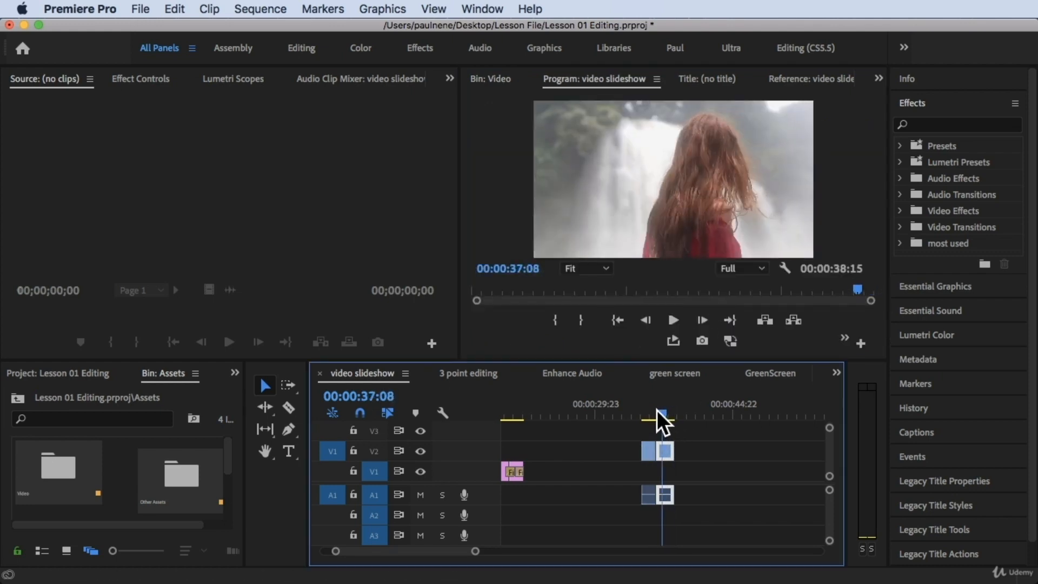
Maximize the Video bin, overlap 001 Sunset.mp4 on blue, and cascade 005 Walking.mp4, 006 Hair.mp4 and 003 River.mp4 below 002 Hawk.mp4.
left_click(490, 79)
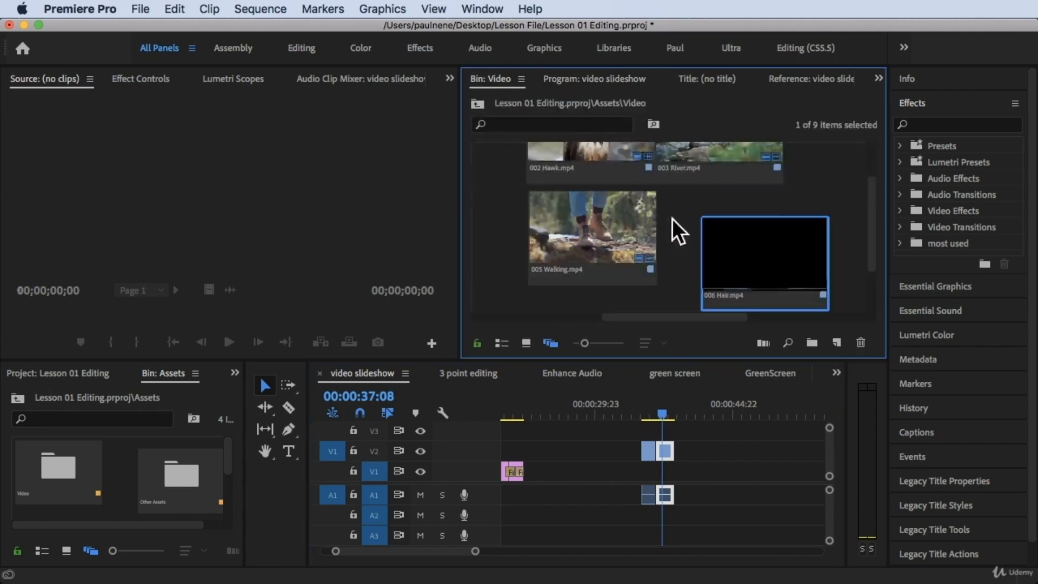
left_click(508, 215)
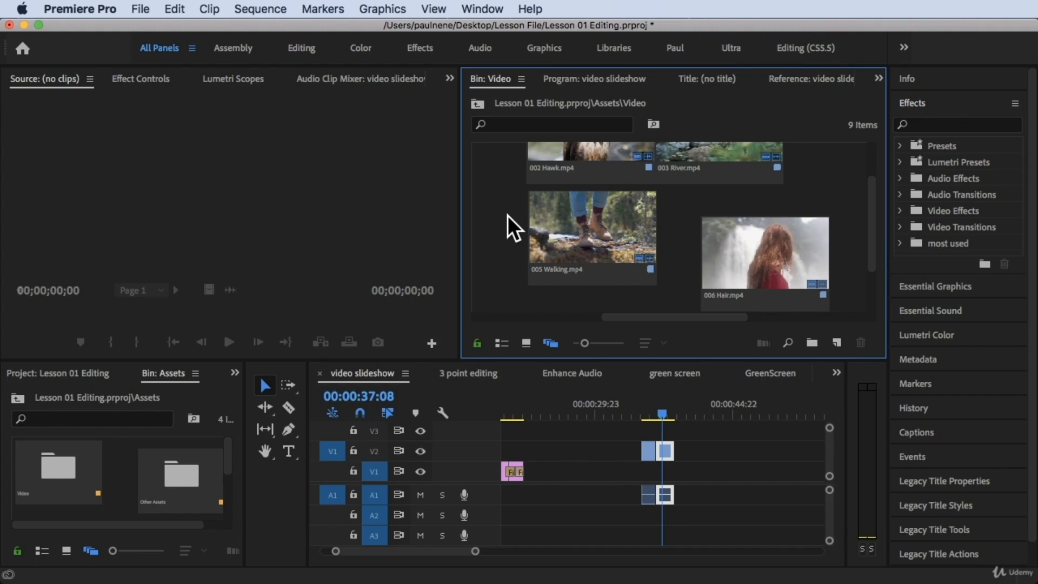
key("grave")
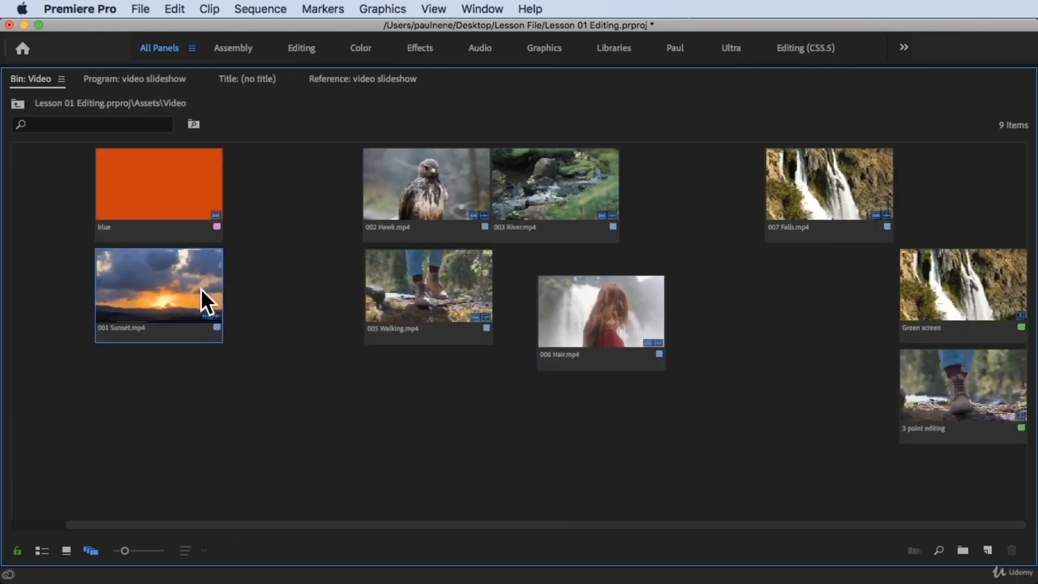
left_click_drag(202, 292, 229, 222)
left_click_drag(428, 293, 437, 242)
left_click_drag(591, 318, 449, 291)
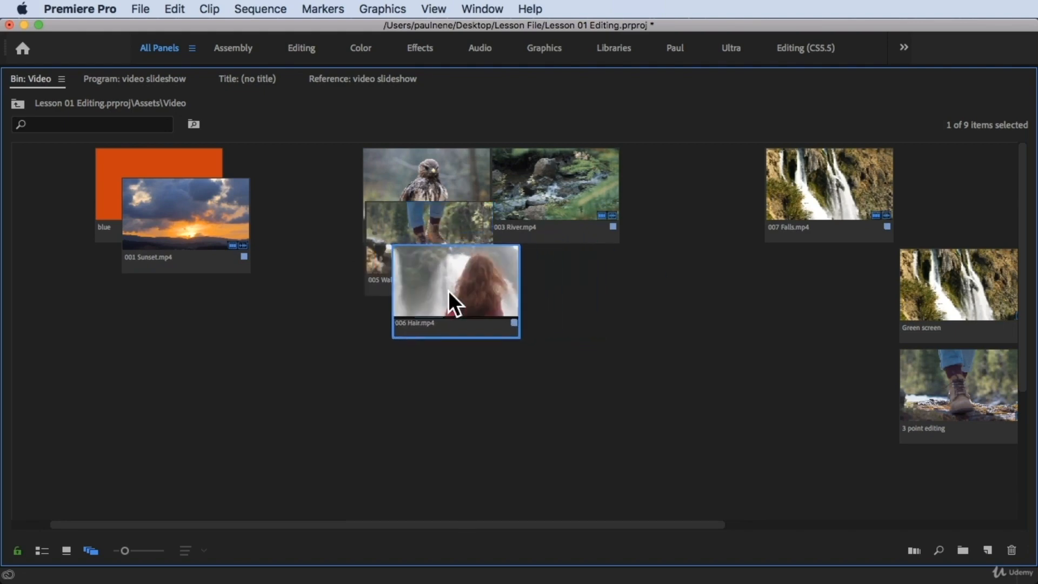
left_click_drag(572, 186, 510, 325)
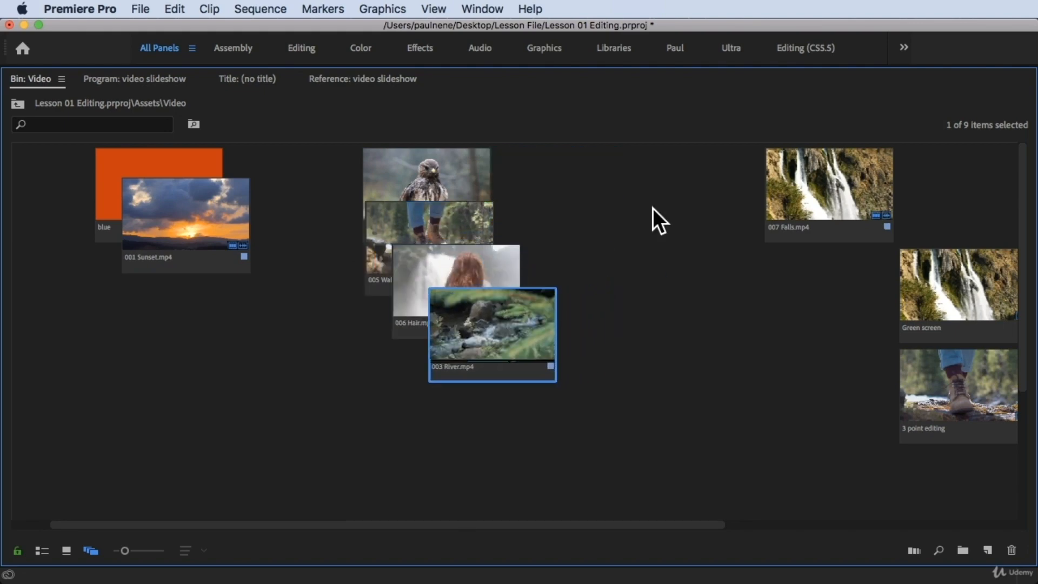
Stack Green screen and 3 point editing over 007 Falls.mp4 as a third overlapping group.
left_click_drag(839, 185, 763, 179)
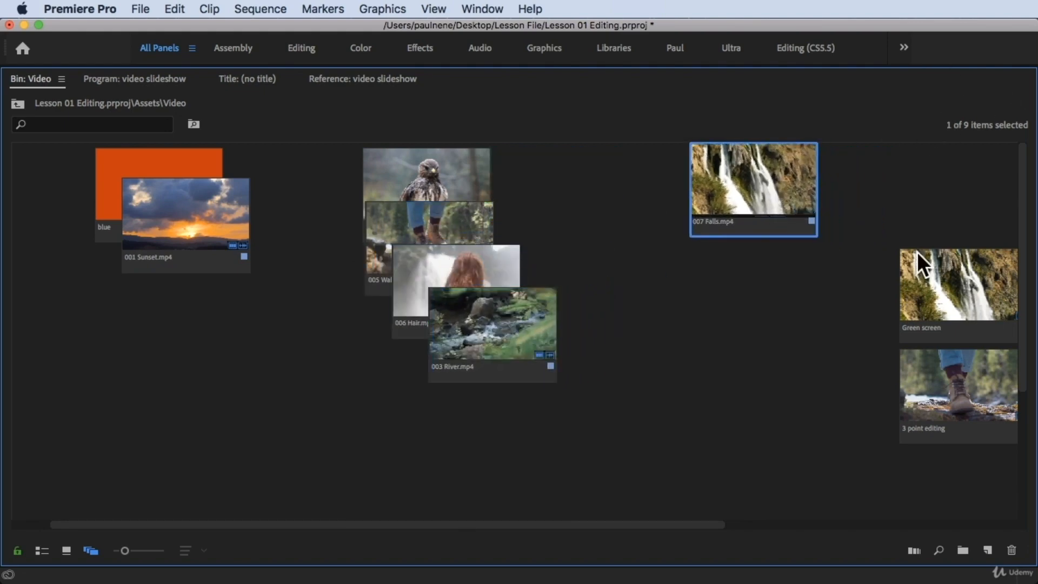
left_click_drag(956, 299, 718, 261)
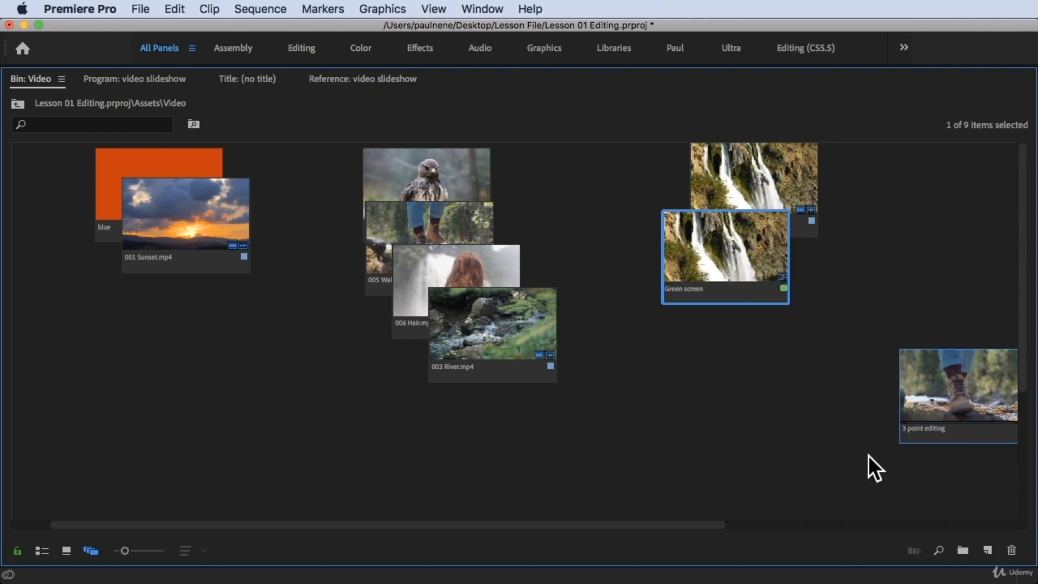
left_click_drag(970, 396, 767, 304)
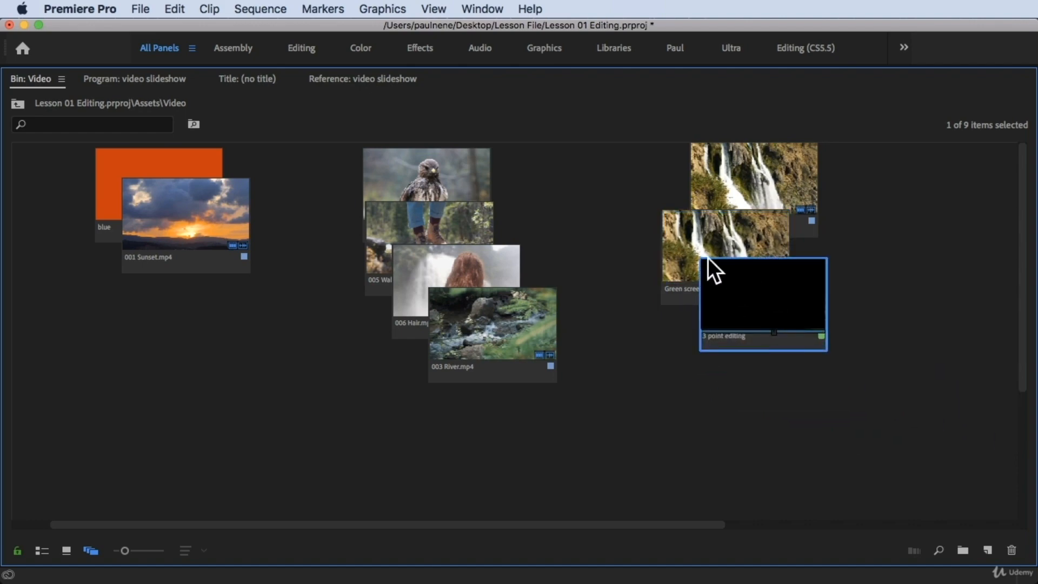
Move the hawk stack and the falls stack as whole groups closer to the sunset stack.
left_click_drag(883, 446, 666, 183)
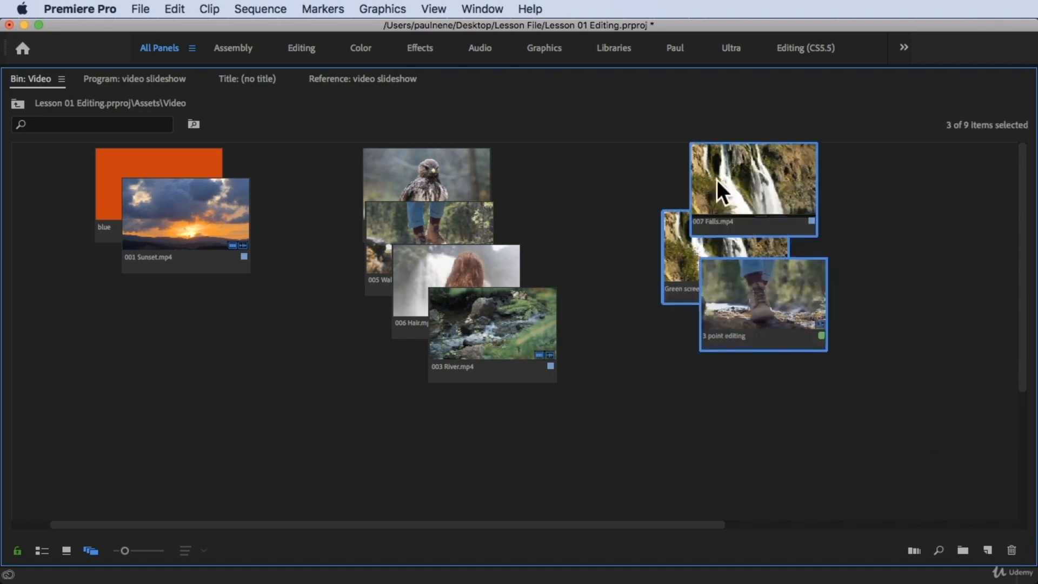
left_click_drag(791, 193, 699, 206)
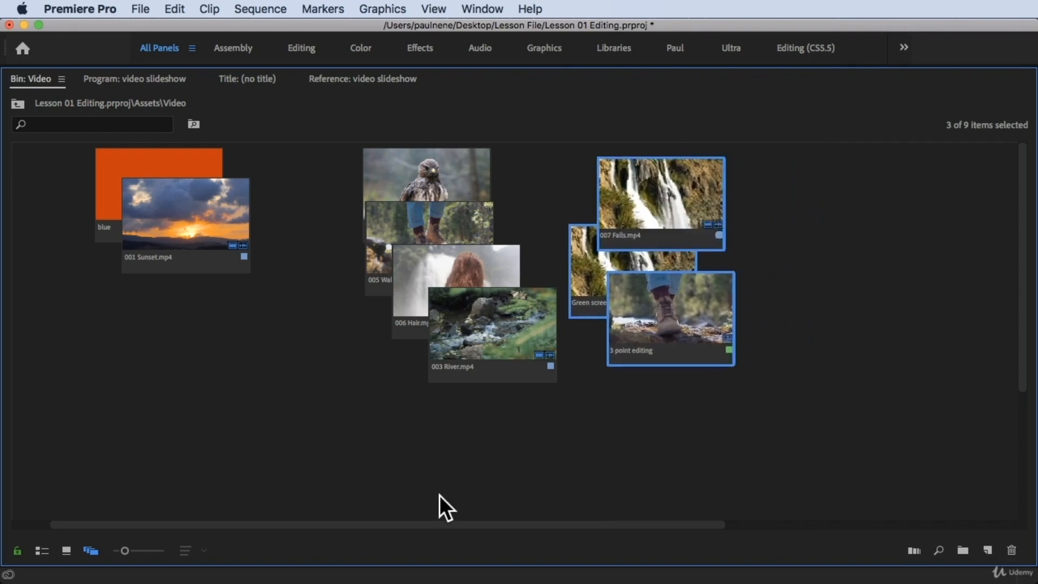
left_click_drag(513, 402, 330, 172)
left_click_drag(422, 165, 365, 175)
left_click_drag(776, 421, 600, 203)
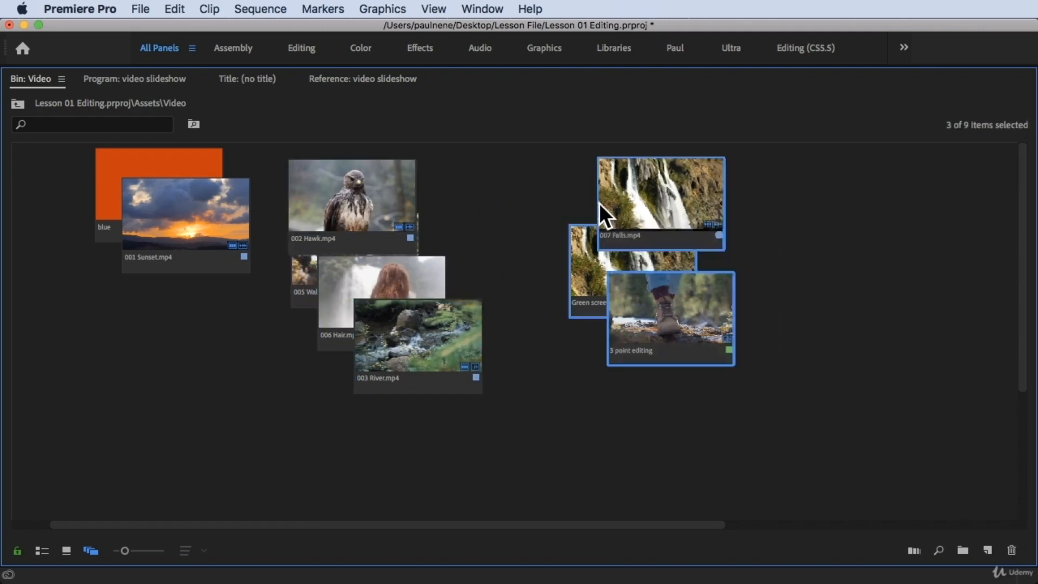
left_click_drag(640, 216, 616, 221)
left_click_drag(615, 221, 569, 208)
Shrink the bin thumbnails to the smallest size and restore the panel to normal size with all three stacks in view.
left_click_drag(466, 523, 358, 514)
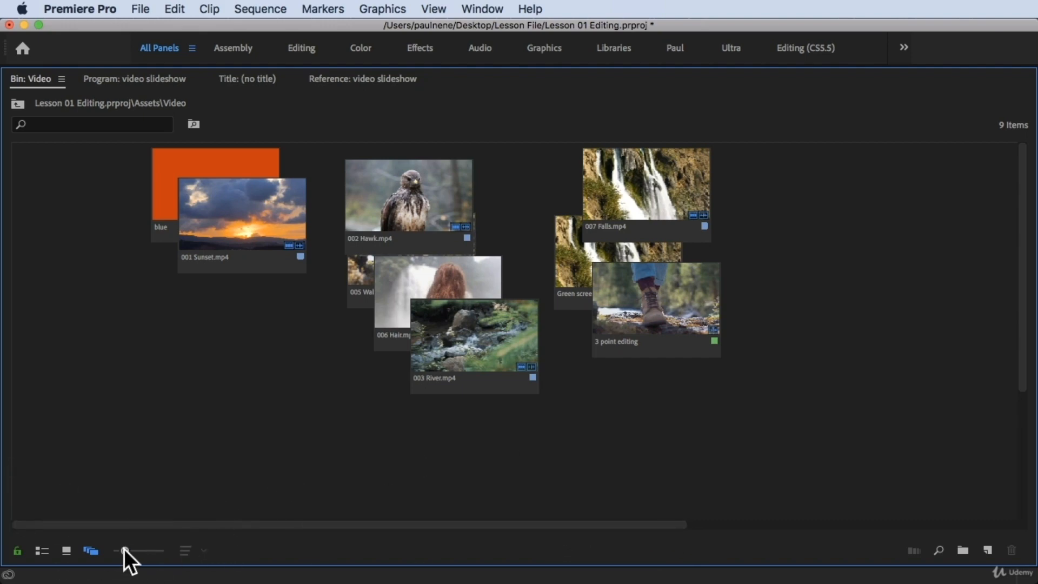
mouse_move(124, 550)
left_mouse_down()
mouse_move(139, 551)
mouse_move(106, 549)
left_mouse_up()
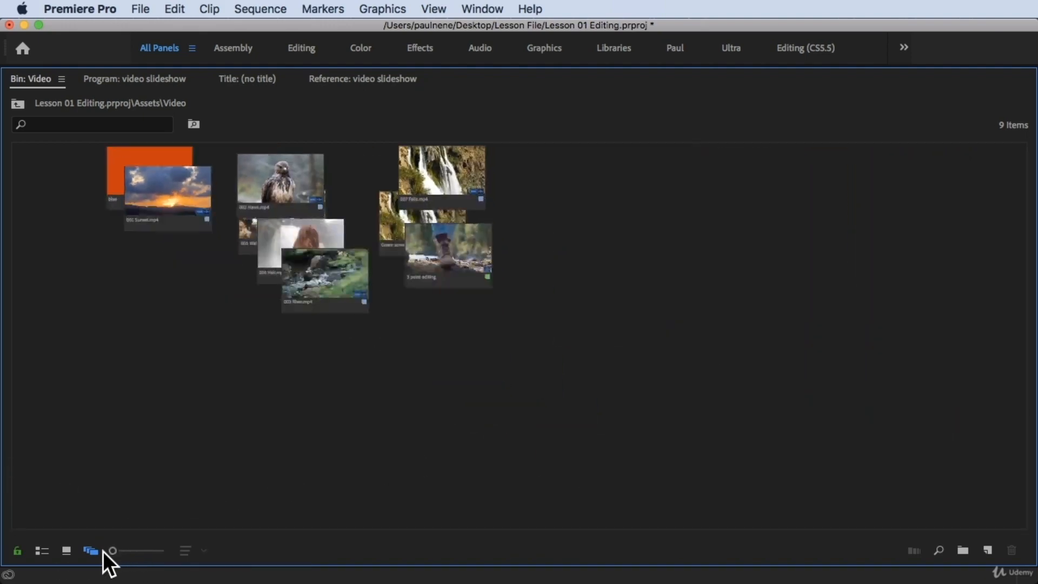
key("grave")
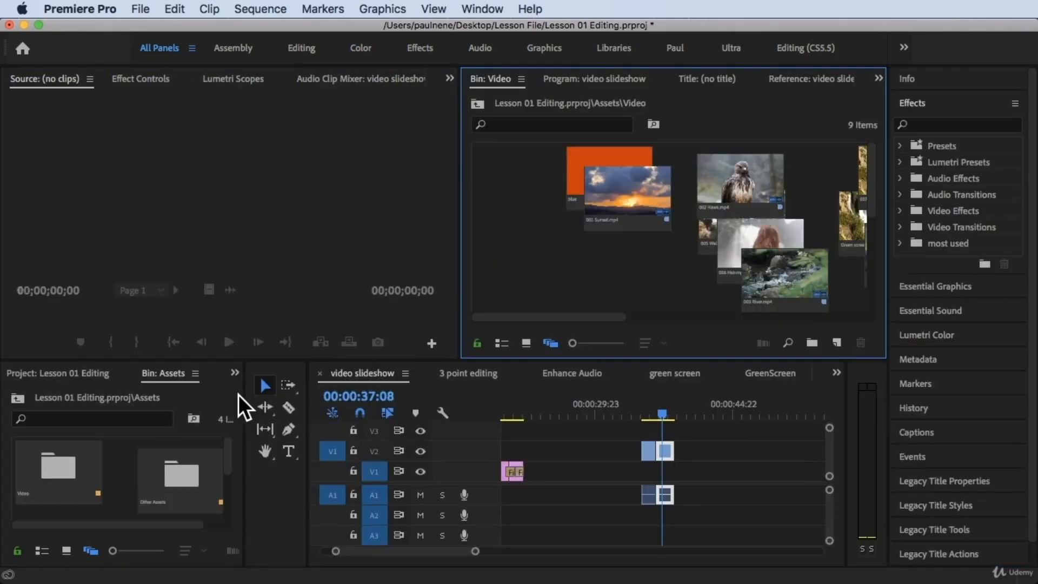
scroll(567, 314, "right", 5)
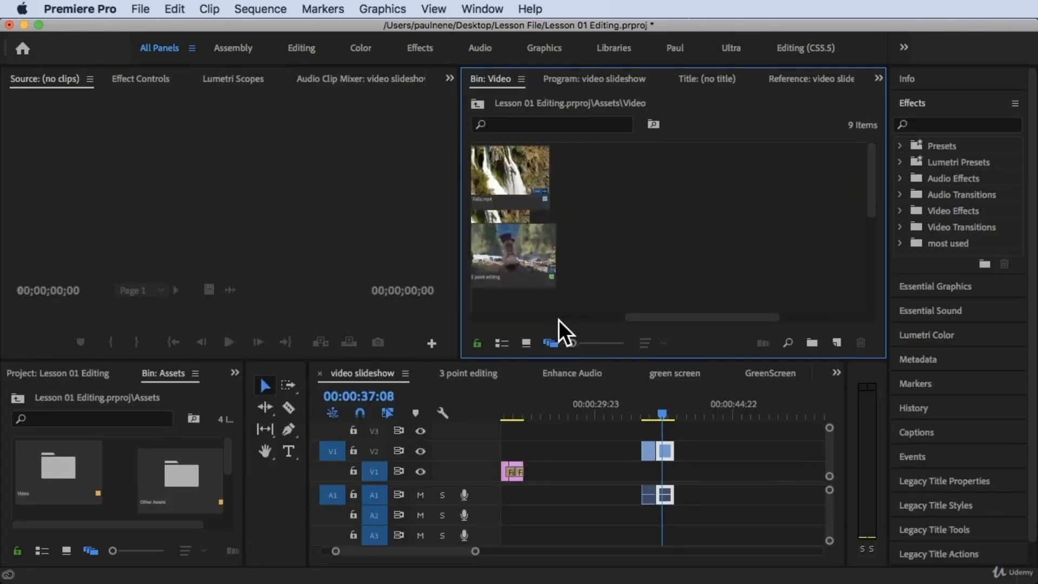
left_click_drag(667, 314, 558, 316)
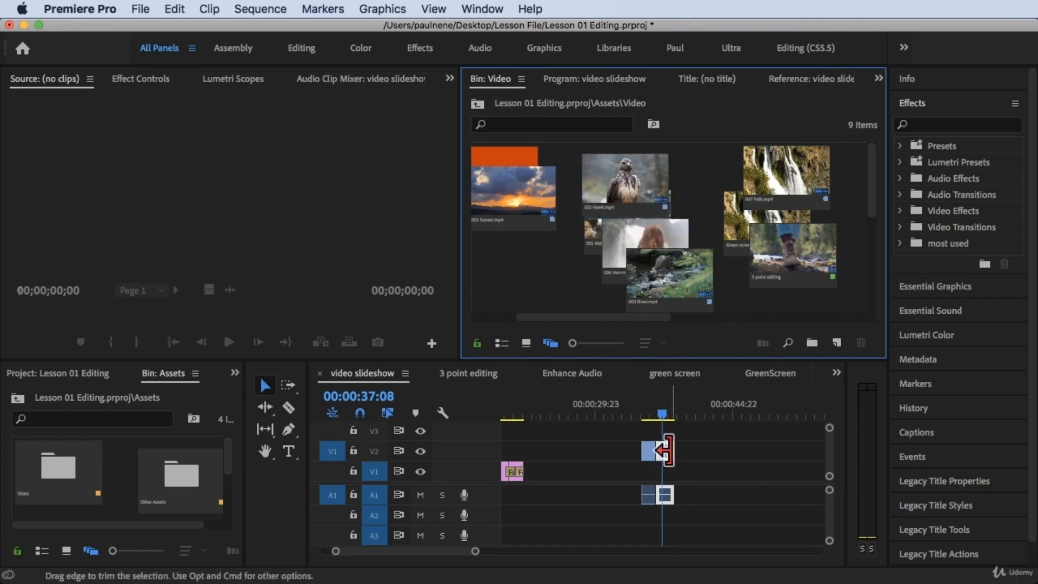
Place the playhead at 00:00:38:18, just past the hair clip, play the 001 Sunset.mp4 thumbnail and insert the clip there.
left_click(662, 413)
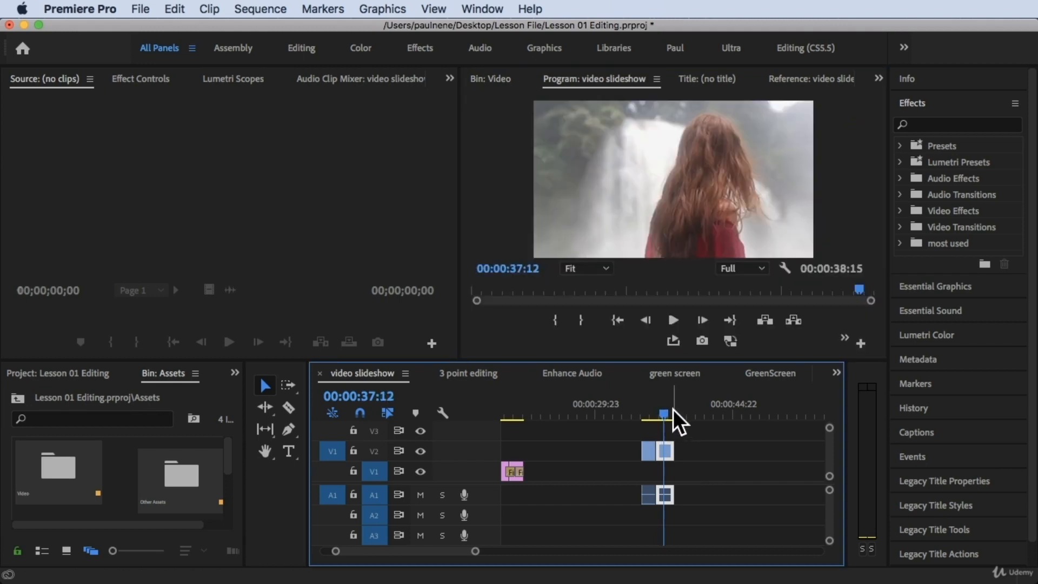
left_click(677, 411)
left_click(495, 84)
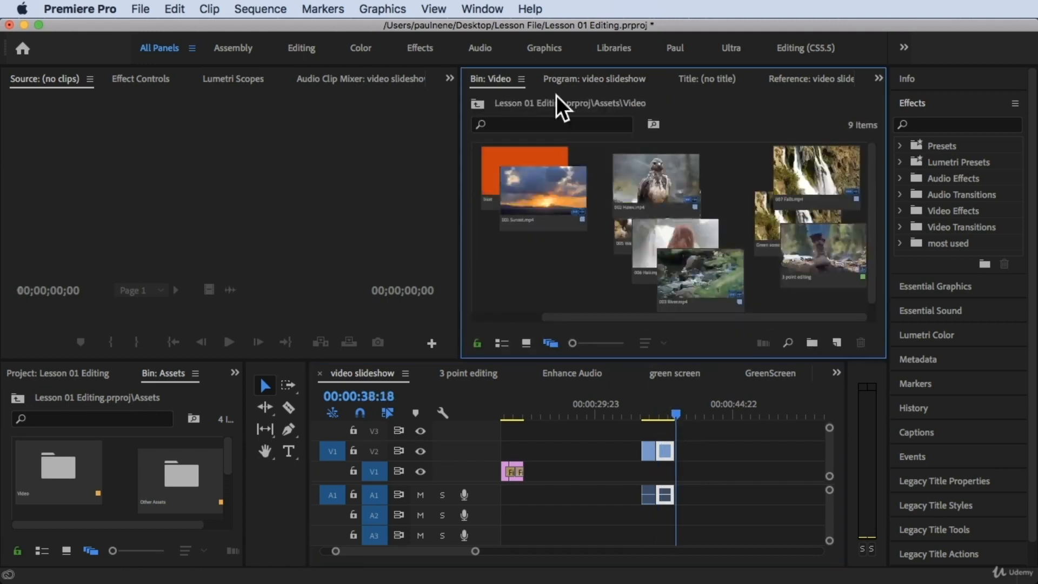
left_click(546, 206)
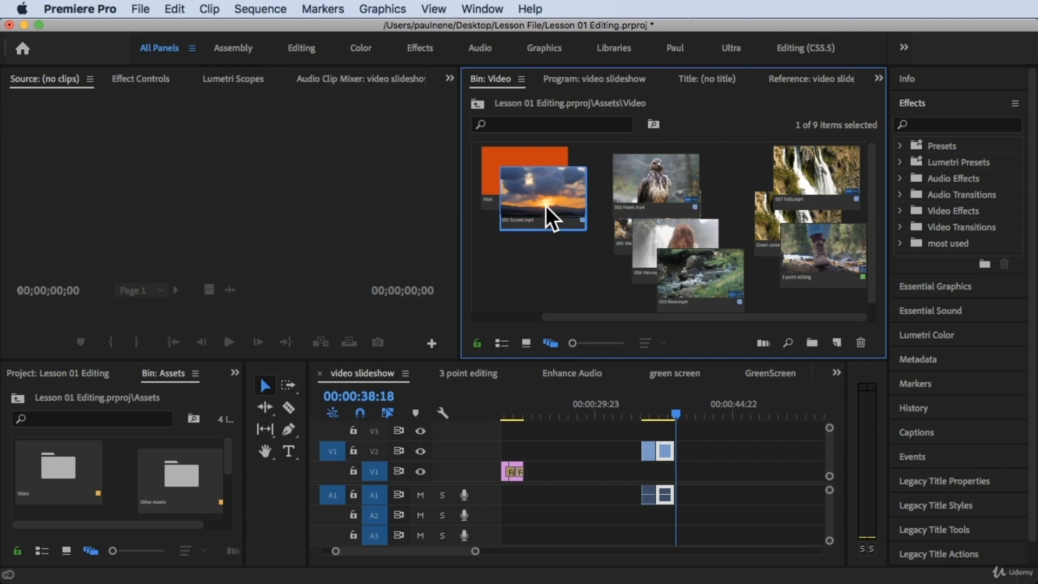
key("space")
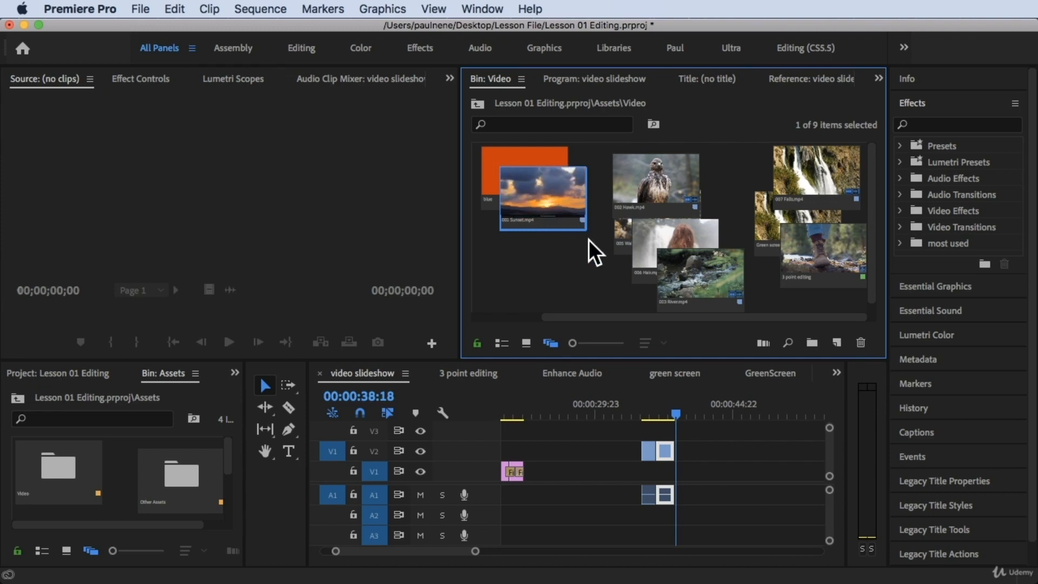
key("comma")
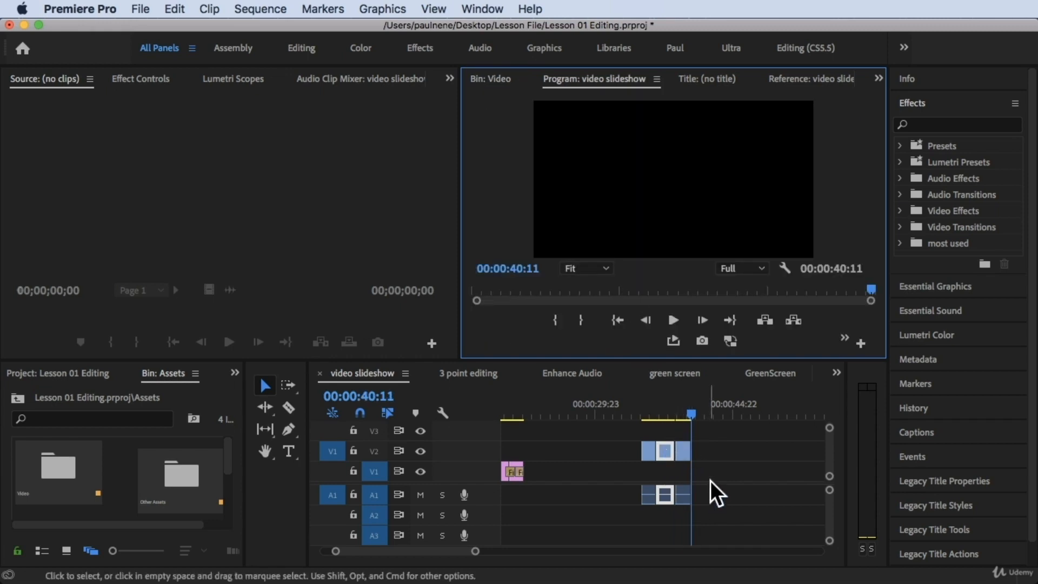
Move the playhead back into the inserted sunset clip at 00:00:40:04 and select that clip on V2.
left_click(689, 401)
left_click(689, 402)
left_click(682, 450)
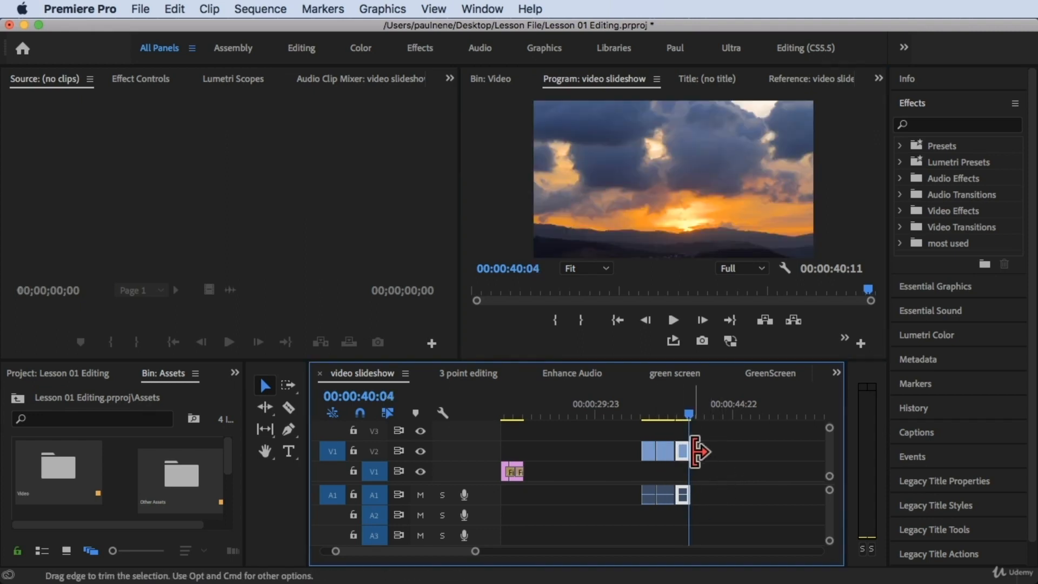